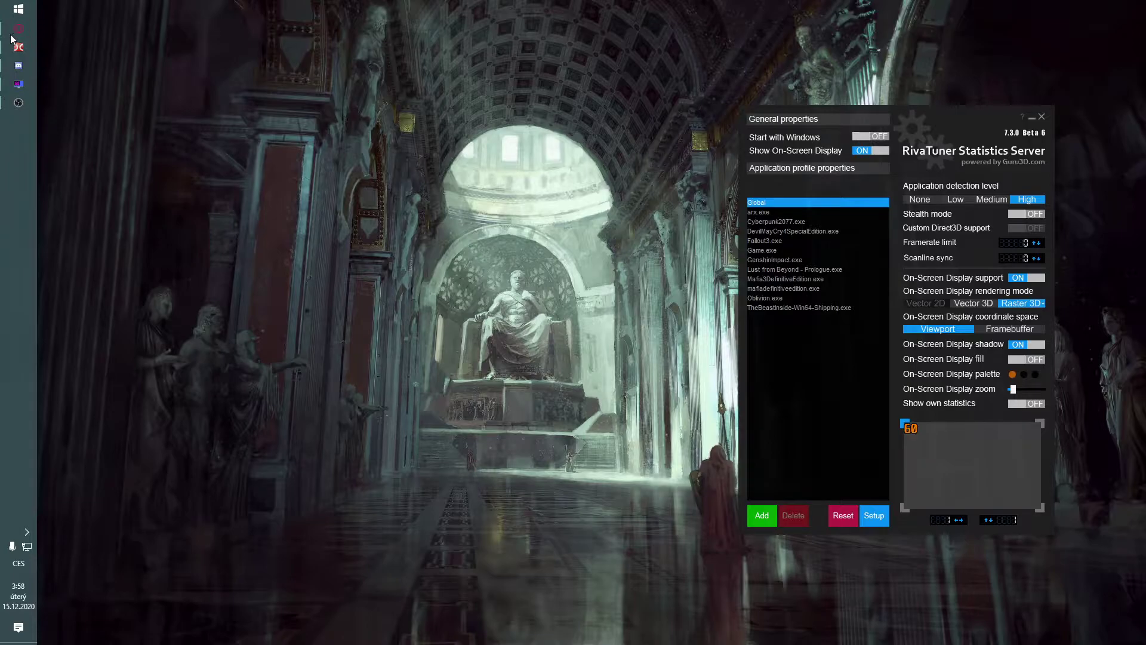
Bring the 'mafia clippable fps' spreadsheet in Opera in front of RivaTuner.
{"action": "mouse_move", "coordinate": [12, 38]}
{"action": "left_click", "coordinate": [16, 31]}
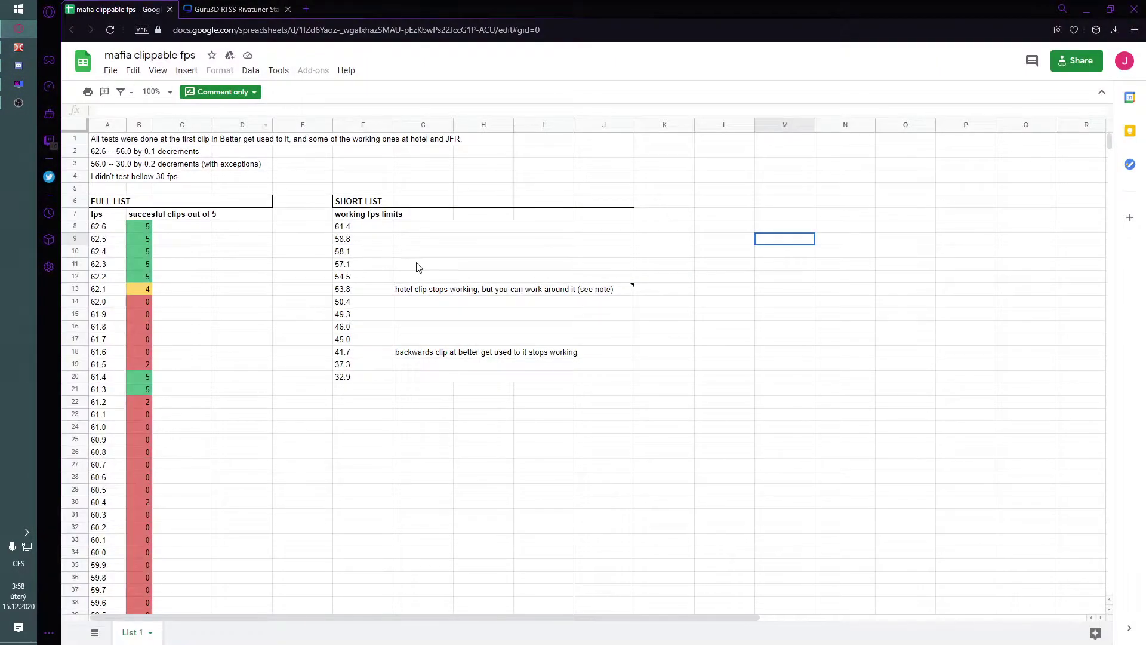
{"action": "left_click_drag", "start_coordinate": [418, 267], "coordinate": [568, 195]}
{"action": "left_click", "coordinate": [568, 190]}
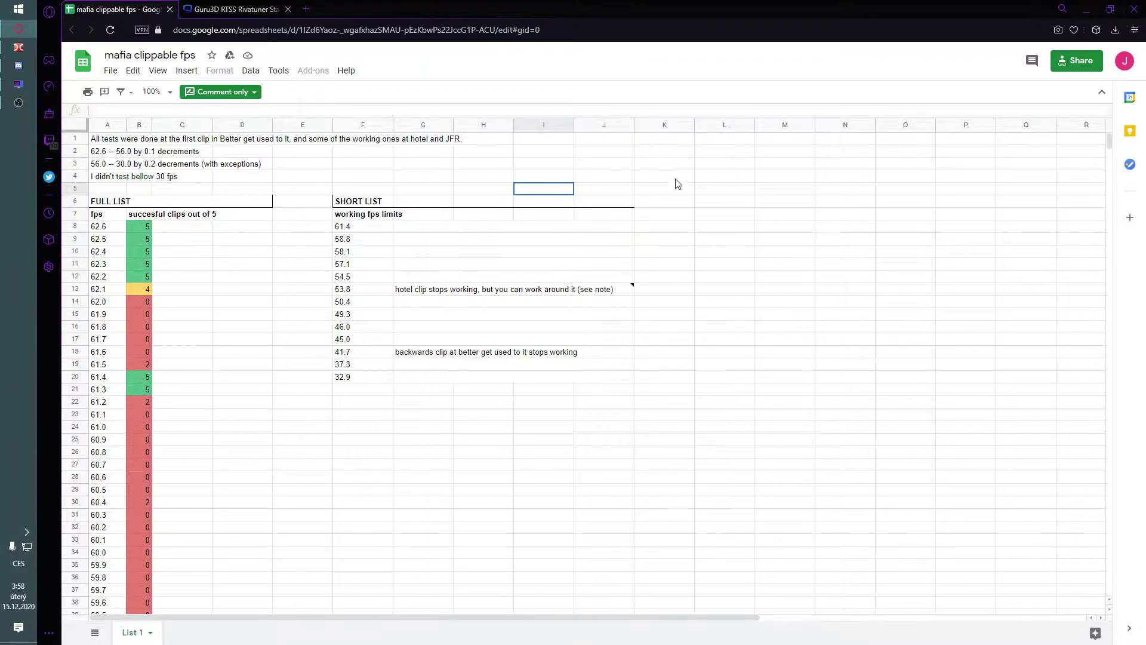
{"action": "left_click", "coordinate": [682, 180]}
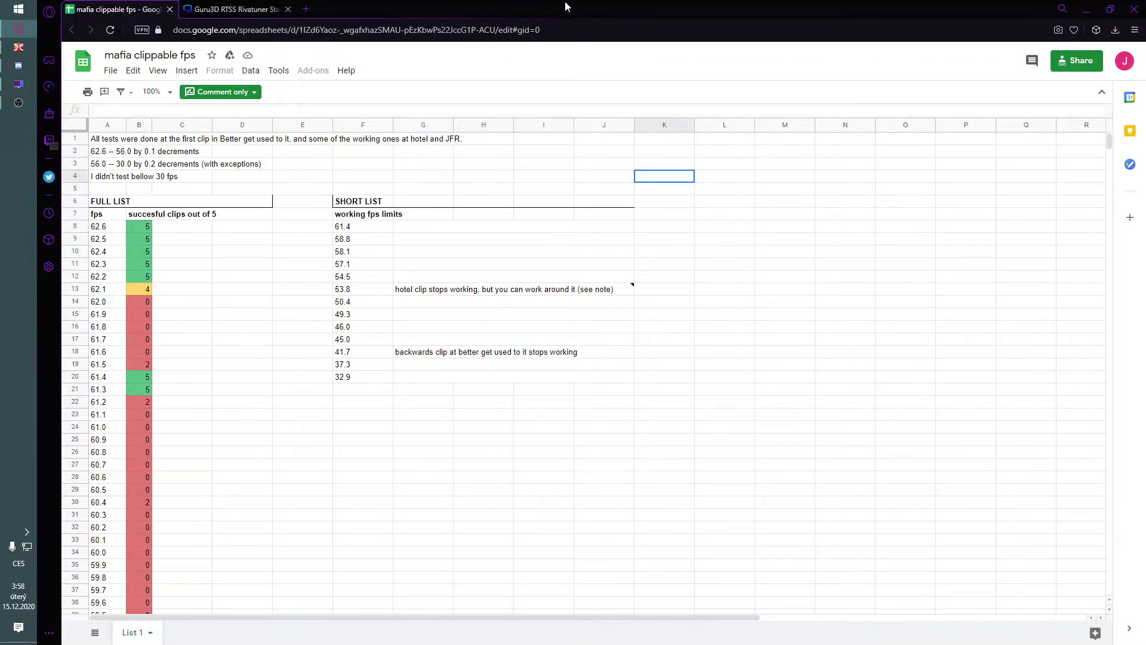
{"action": "left_click", "coordinate": [15, 84]}
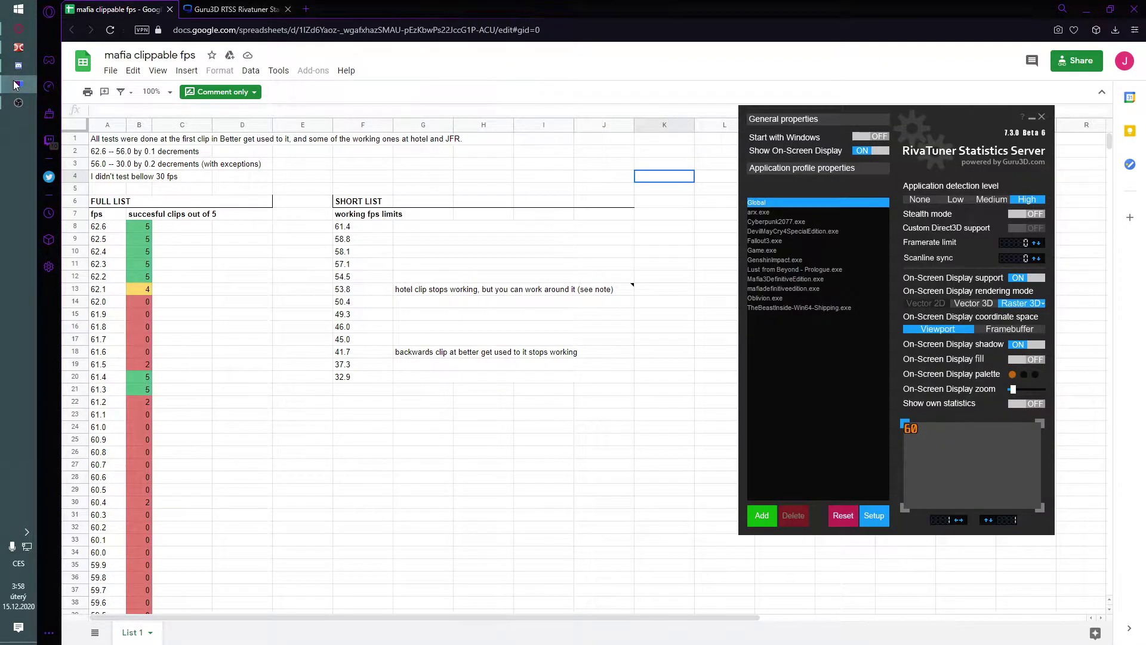
{"action": "left_click", "coordinate": [565, 17]}
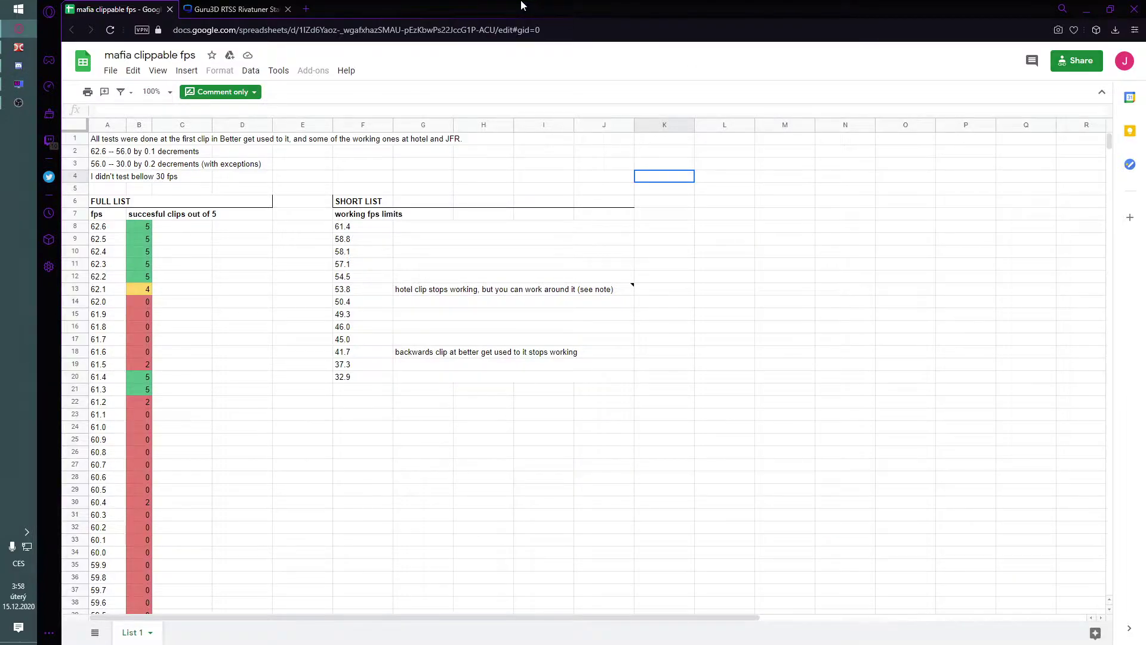
Switch to the Guru3D RTSS 7.3.0 Beta 6 page and scroll through its notes and screenshots.
{"action": "left_click", "coordinate": [225, 8]}
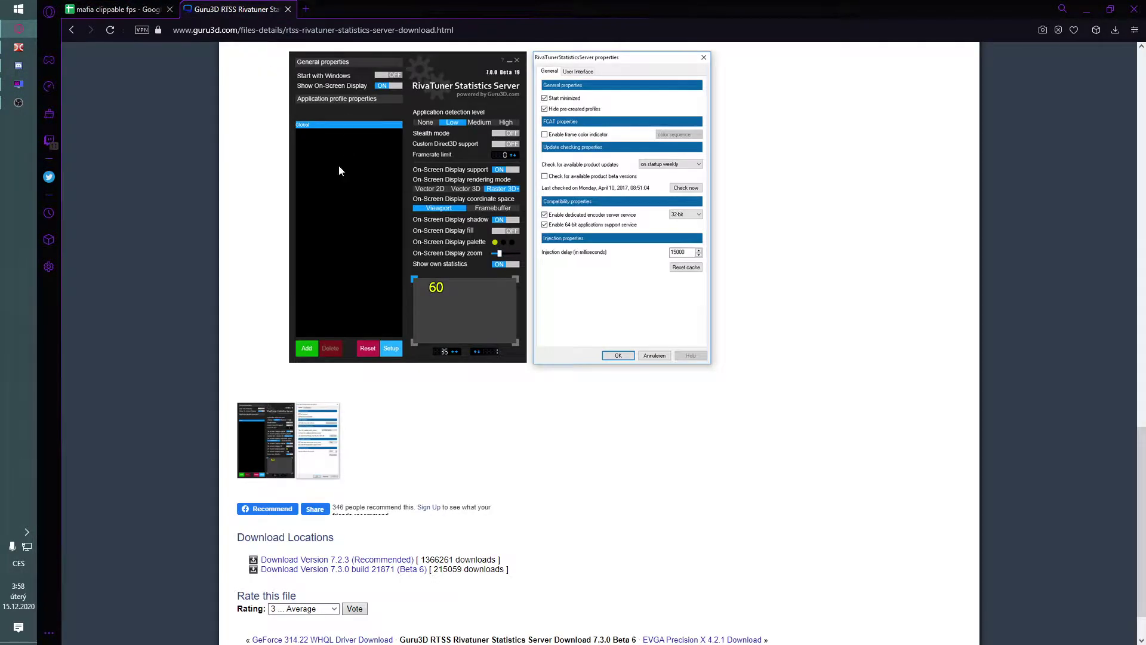
{"action": "scroll", "coordinate": [338, 166], "scroll_direction": "up", "scroll_amount": 3}
{"action": "scroll", "coordinate": [332, 203], "scroll_direction": "down", "scroll_amount": 3}
{"action": "scroll", "coordinate": [332, 199], "scroll_direction": "up", "scroll_amount": 7}
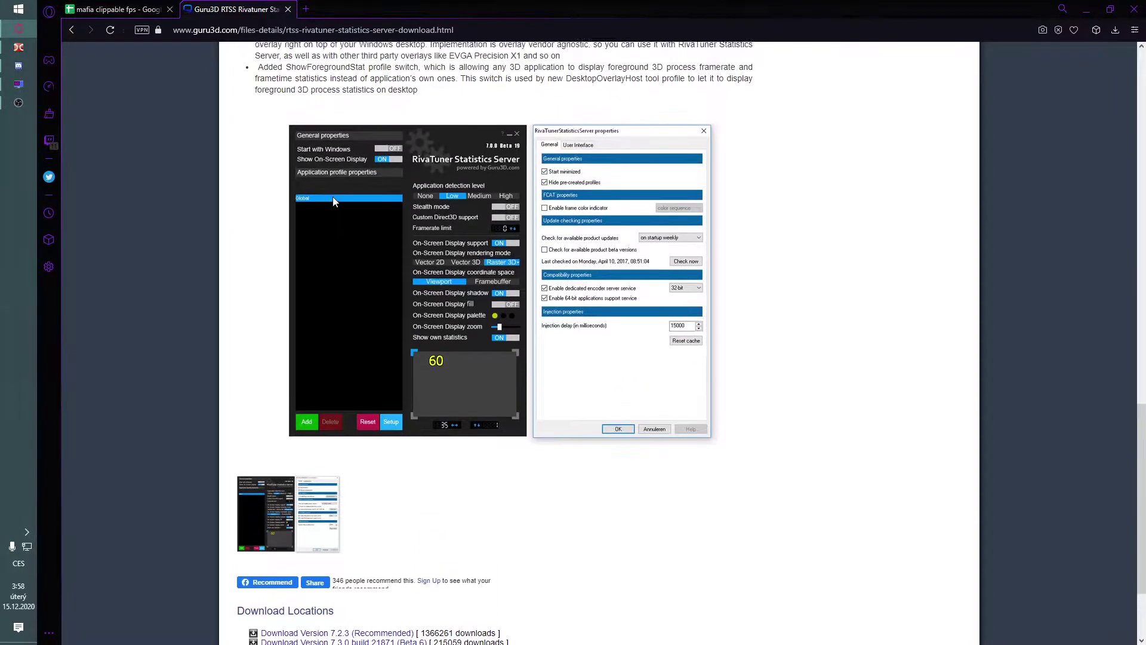
{"action": "scroll", "coordinate": [334, 202], "scroll_direction": "down", "scroll_amount": 8}
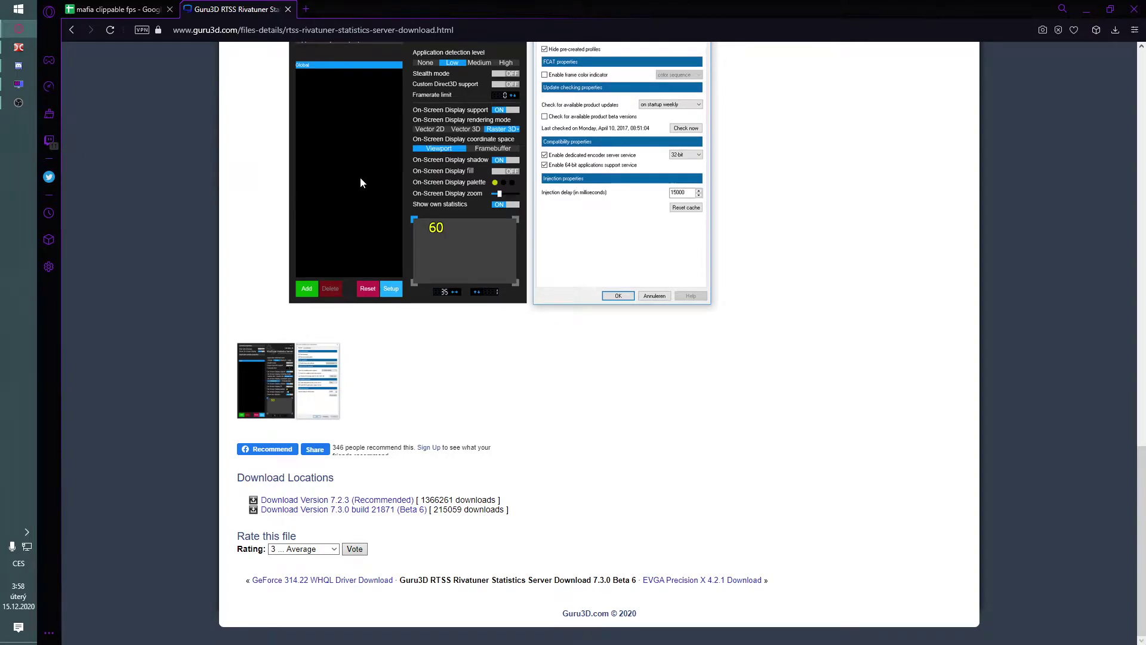
{"action": "scroll", "coordinate": [360, 178], "scroll_direction": "up", "scroll_amount": 4}
{"action": "scroll", "coordinate": [361, 177], "scroll_direction": "up", "scroll_amount": 1}
{"action": "scroll", "coordinate": [363, 177], "scroll_direction": "down", "scroll_amount": 3}
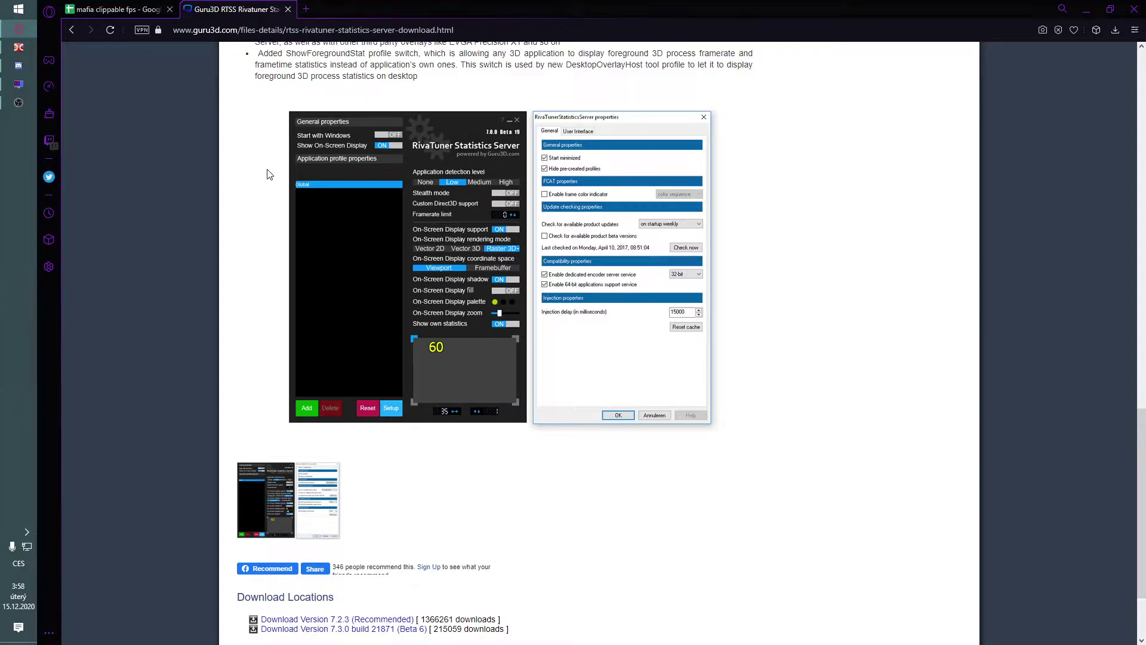
Briefly show and minimize RivaTuner, then scroll to the 7.2.3 and 7.3.0 download links.
{"action": "left_click", "coordinate": [14, 90]}
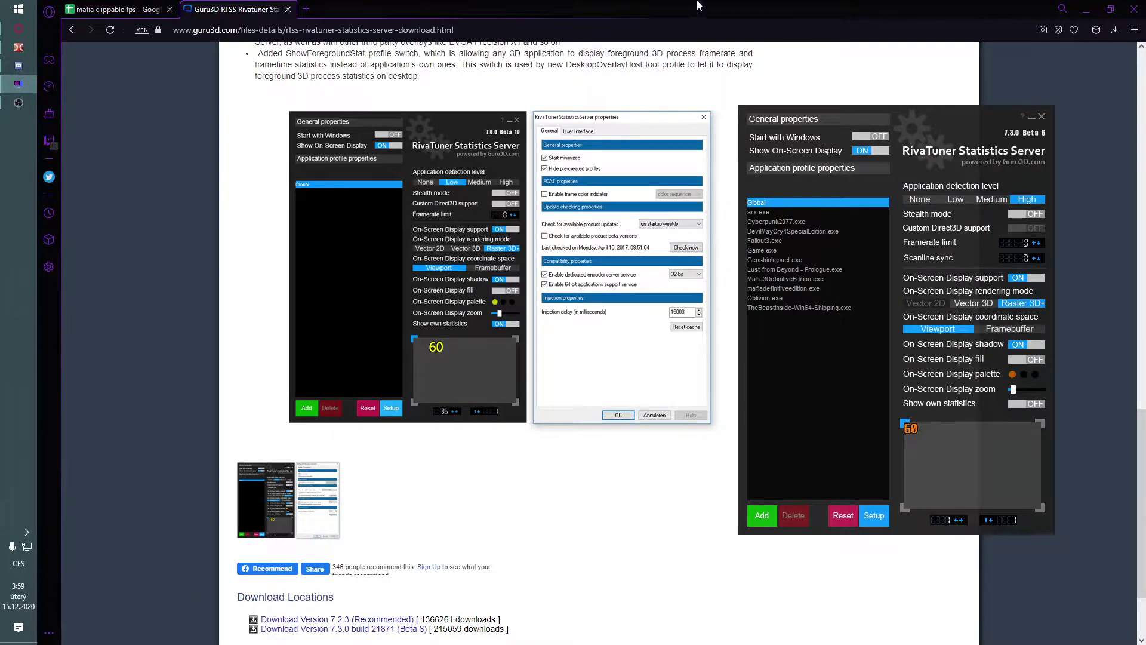
{"action": "left_click", "coordinate": [588, 6]}
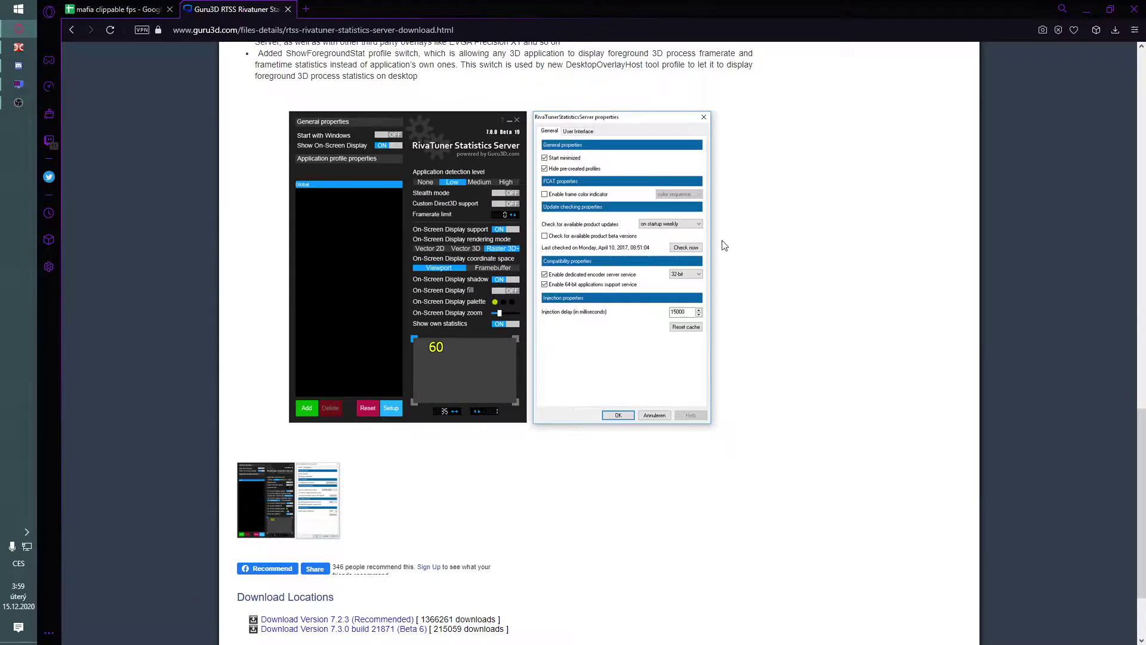
{"action": "scroll", "coordinate": [296, 147], "scroll_direction": "up", "scroll_amount": 10}
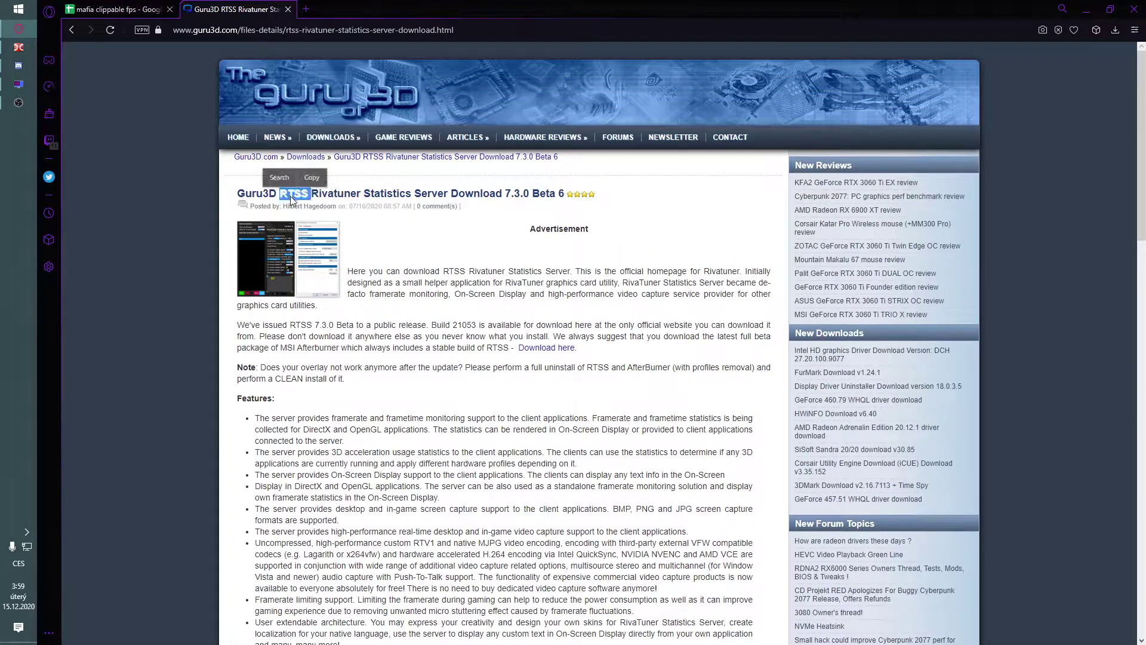
{"action": "scroll", "coordinate": [420, 416], "scroll_direction": "down", "scroll_amount": 15}
{"action": "scroll", "coordinate": [420, 416], "scroll_direction": "down", "scroll_amount": 7}
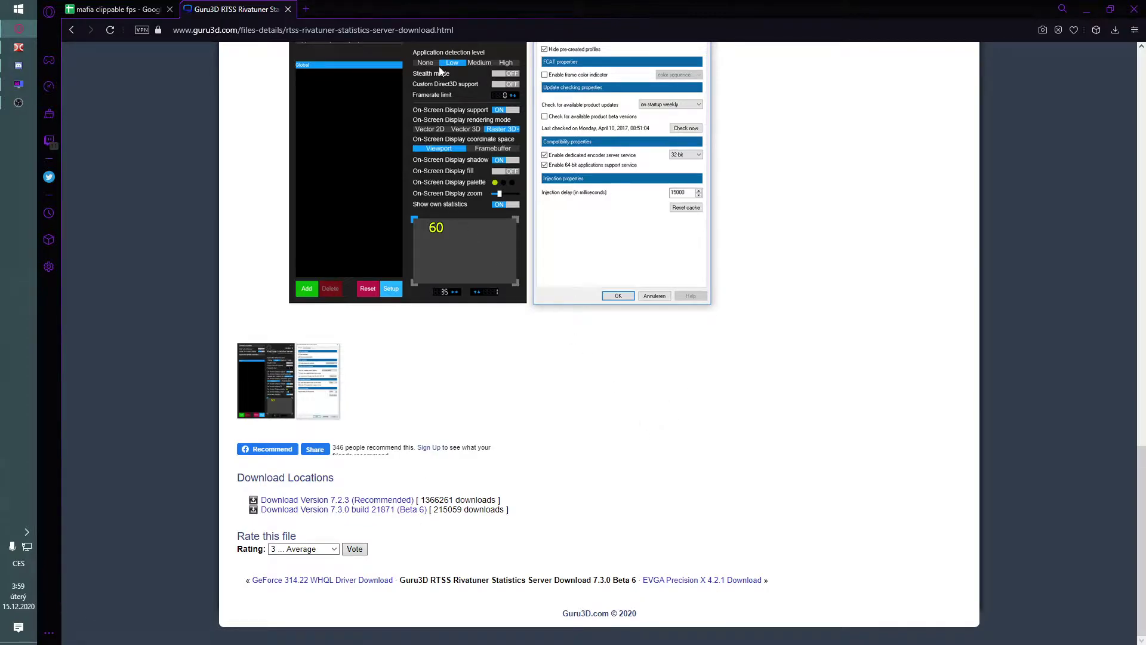
In RTSS, add a profile by browsing to the Mafia folder and choosing Game.exe.
{"action": "left_click", "coordinate": [29, 83]}
{"action": "left_click_drag", "start_coordinate": [943, 123], "coordinate": [888, 128]}
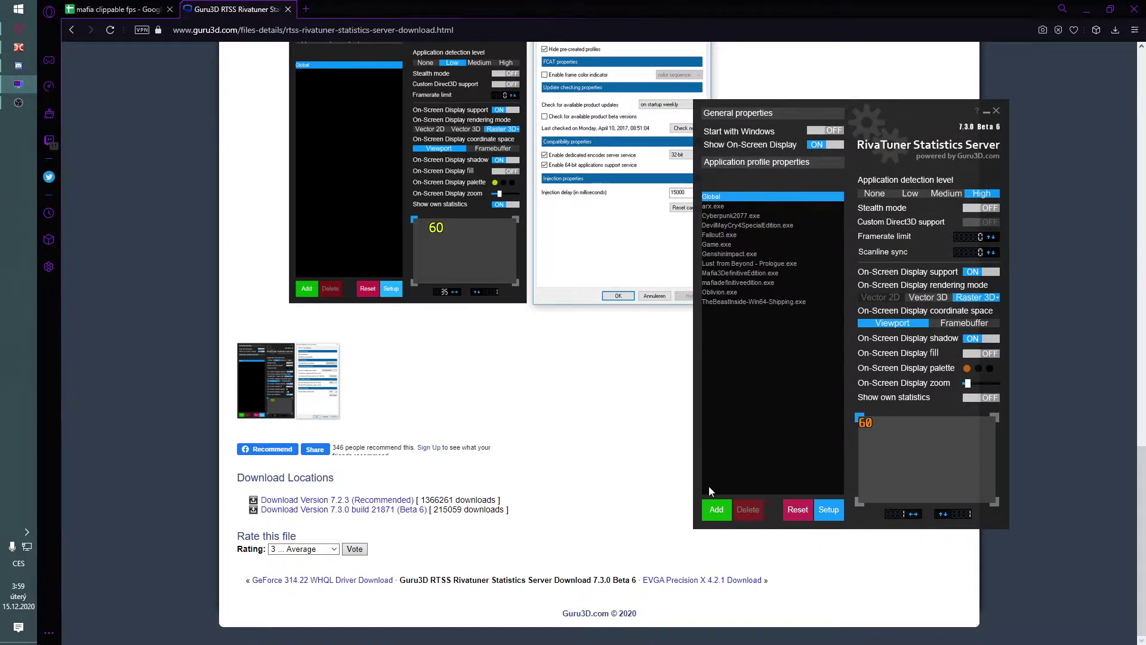
{"action": "left_click", "coordinate": [716, 501]}
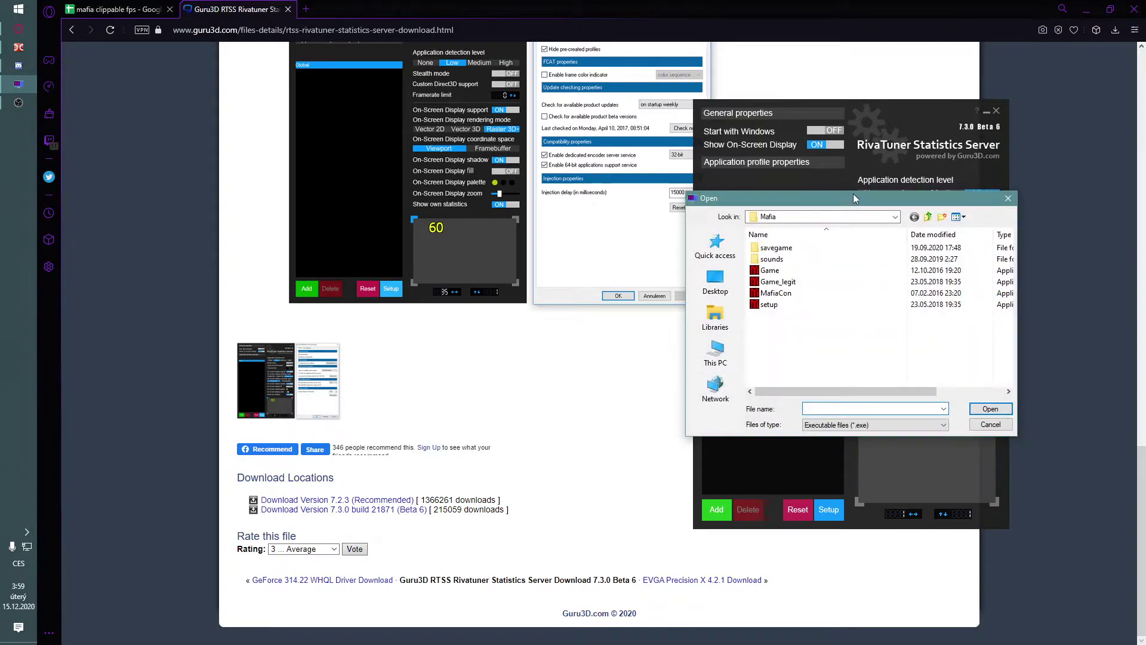
{"action": "left_click_drag", "start_coordinate": [854, 194], "coordinate": [743, 182]}
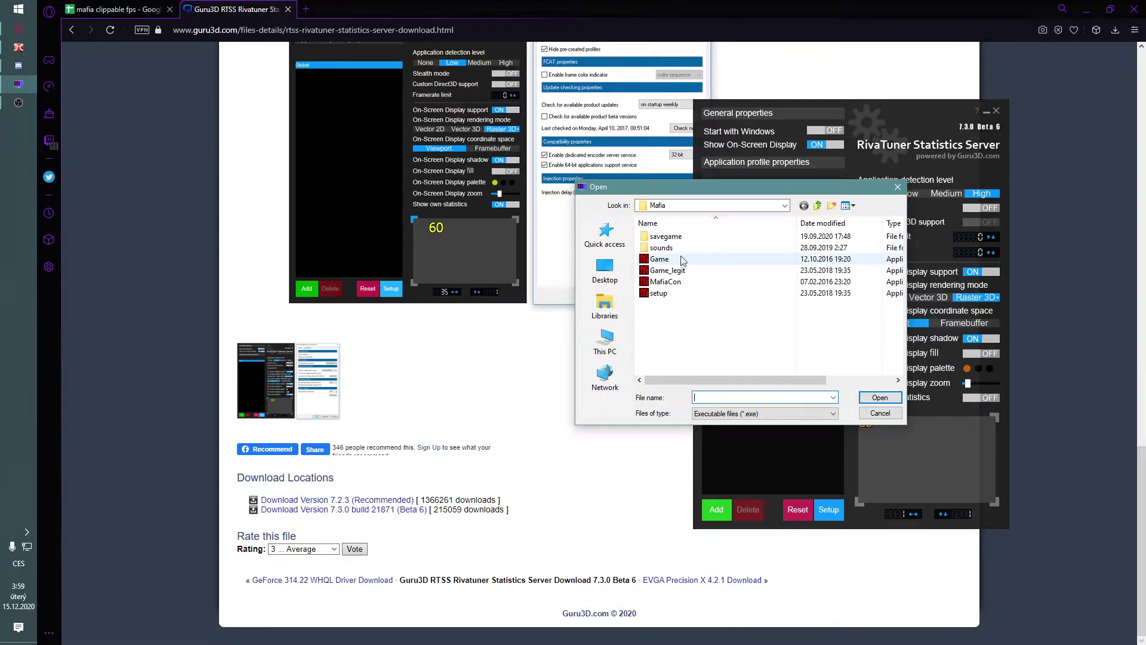
{"action": "left_click", "coordinate": [660, 260]}
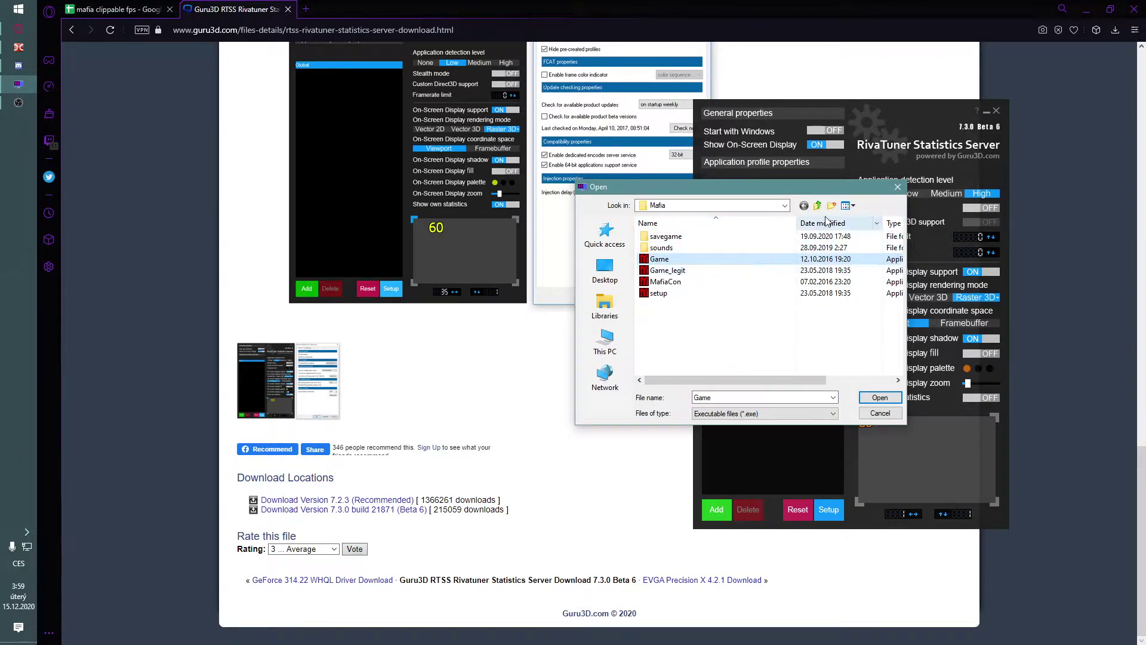
{"action": "key", "text": "BackSpace"}
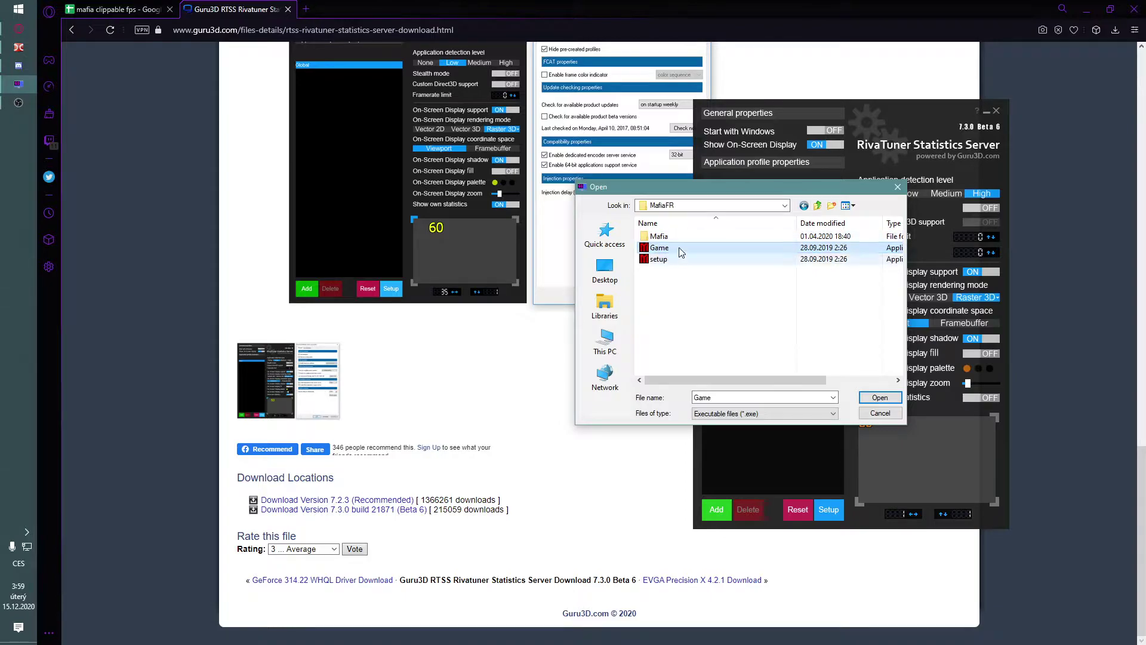
{"action": "left_click", "coordinate": [666, 247]}
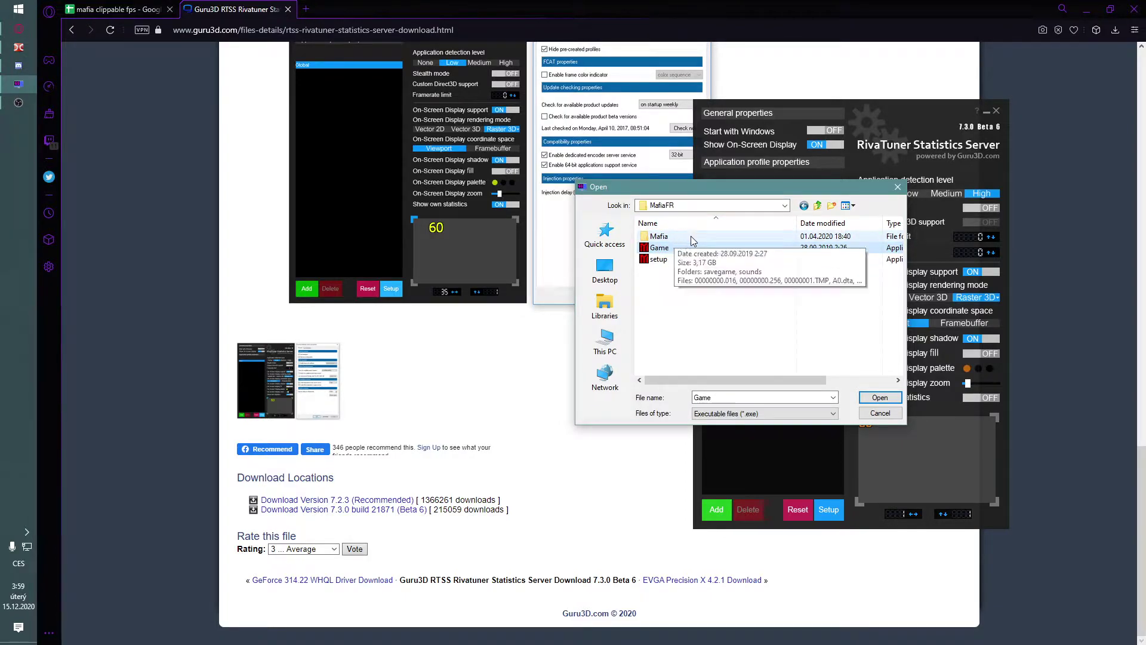
{"action": "double_click", "coordinate": [686, 236]}
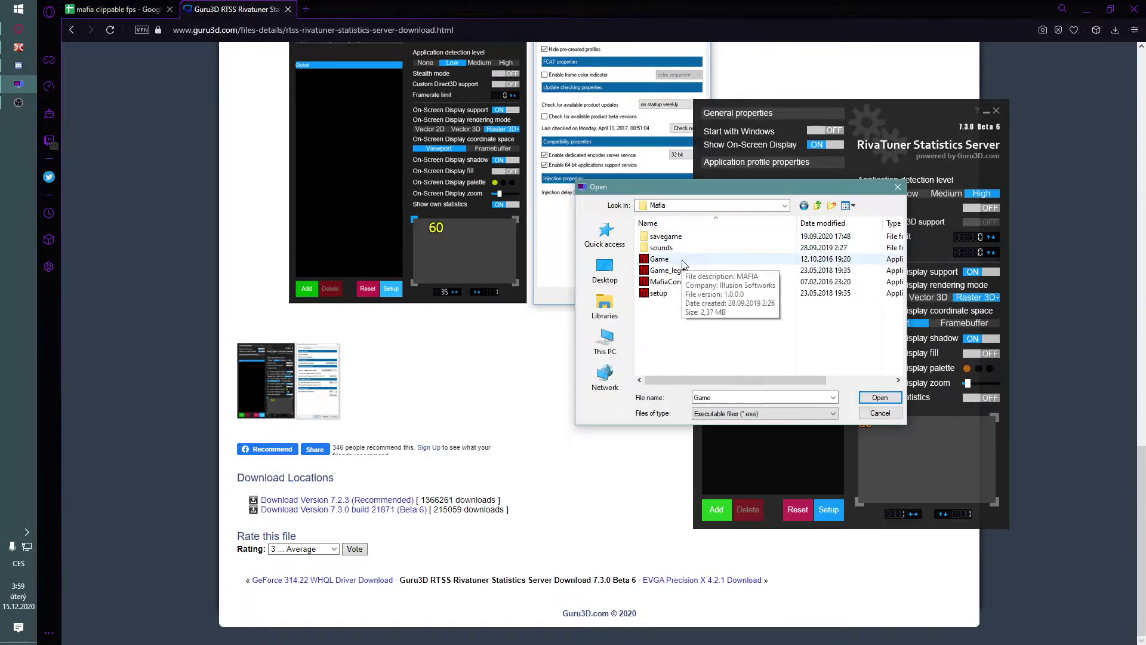
{"action": "double_click", "coordinate": [683, 261]}
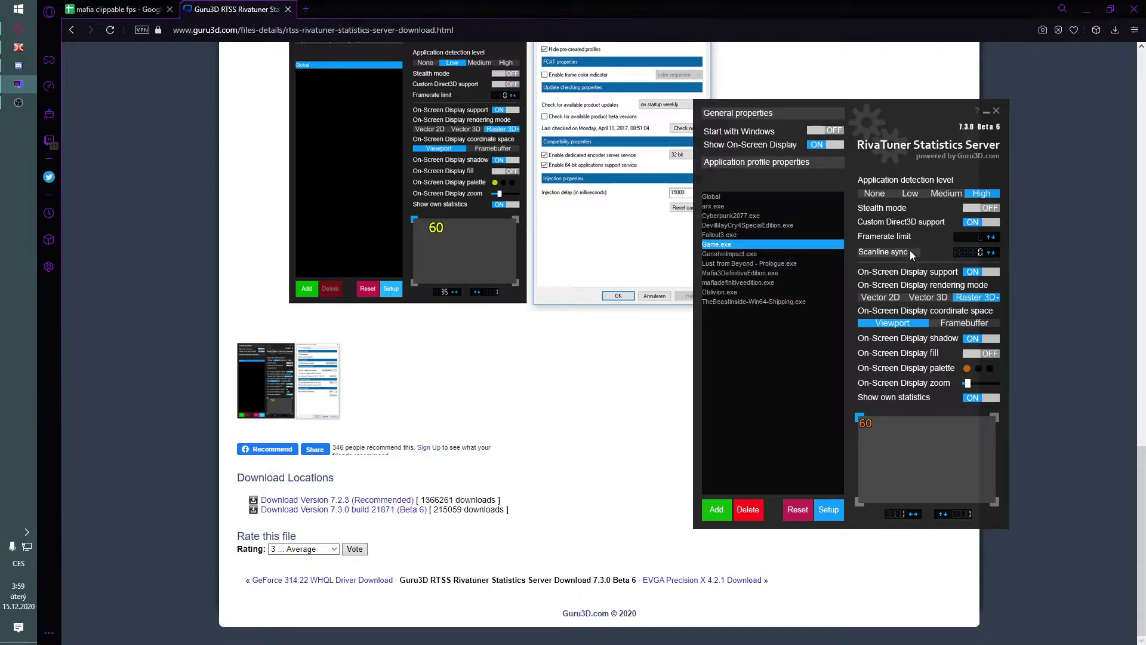
{"action": "left_click", "coordinate": [890, 251]}
{"action": "left_click", "coordinate": [976, 223]}
{"action": "left_click", "coordinate": [976, 222]}
Open and cancel the on-screen display Font dialog, then return to the 'mafia clippable fps' sheet.
{"action": "mouse_move", "coordinate": [969, 237]}
{"action": "left_click", "coordinate": [996, 298]}
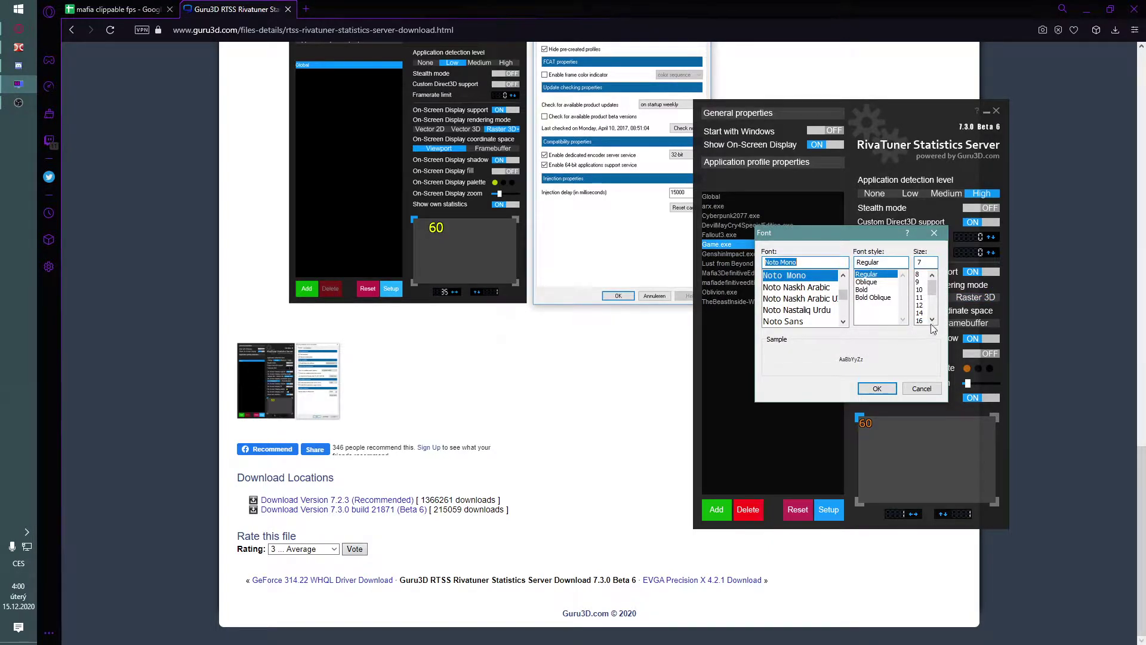
{"action": "left_click", "coordinate": [921, 389]}
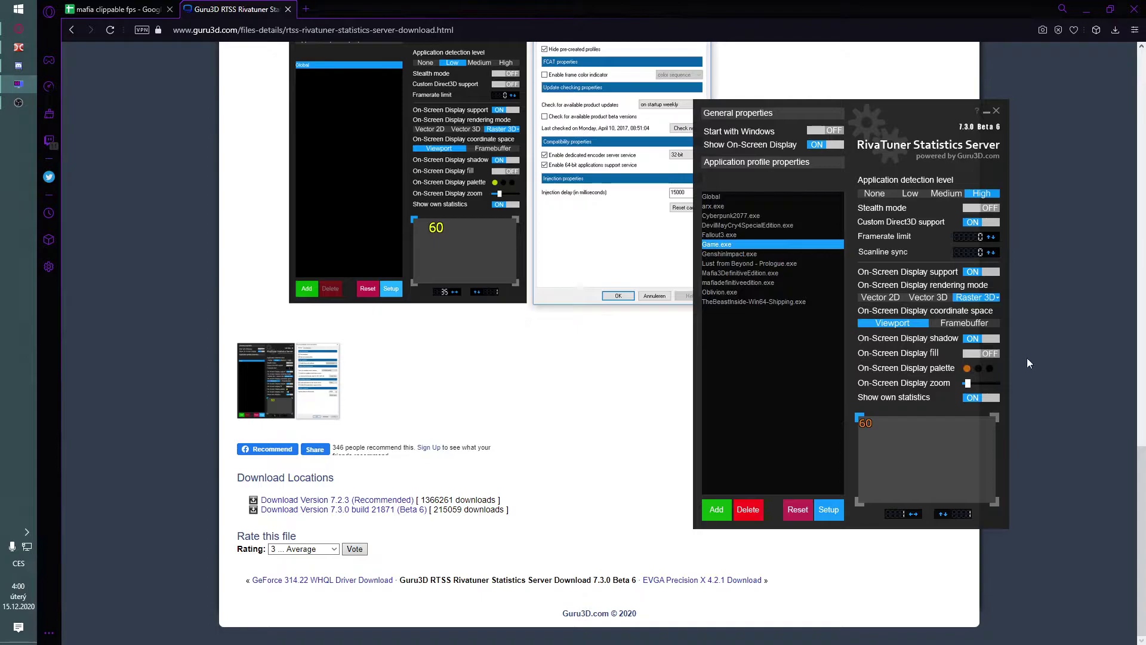
{"action": "left_click_drag", "start_coordinate": [893, 120], "coordinate": [930, 119]}
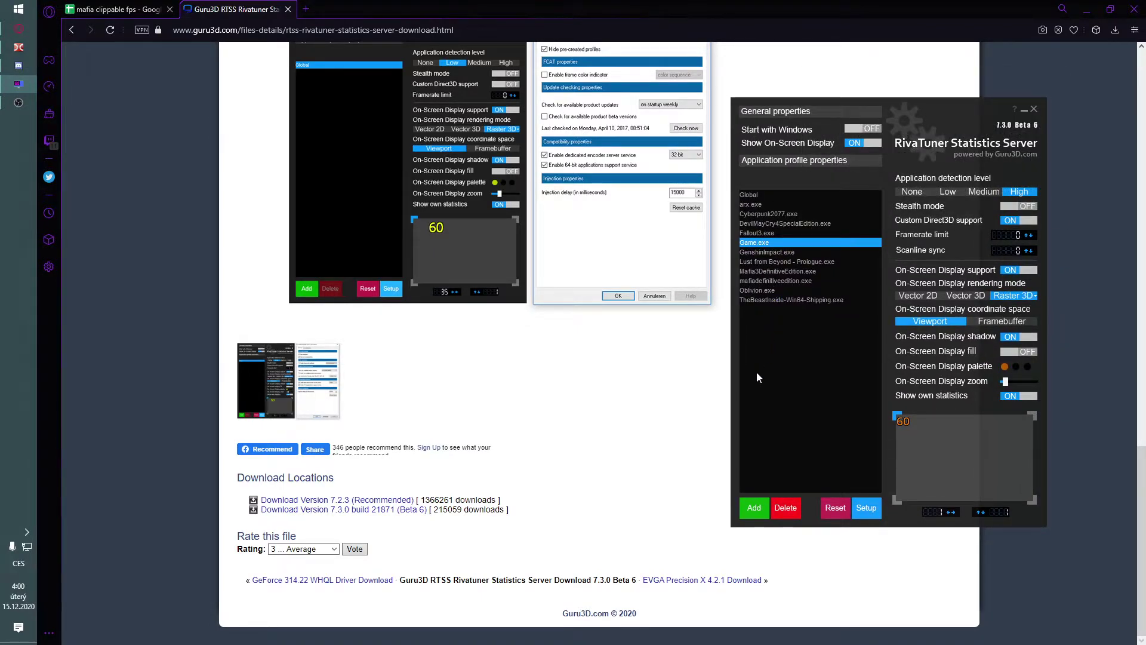
{"action": "mouse_move", "coordinate": [758, 372]}
{"action": "left_click", "coordinate": [145, 7]}
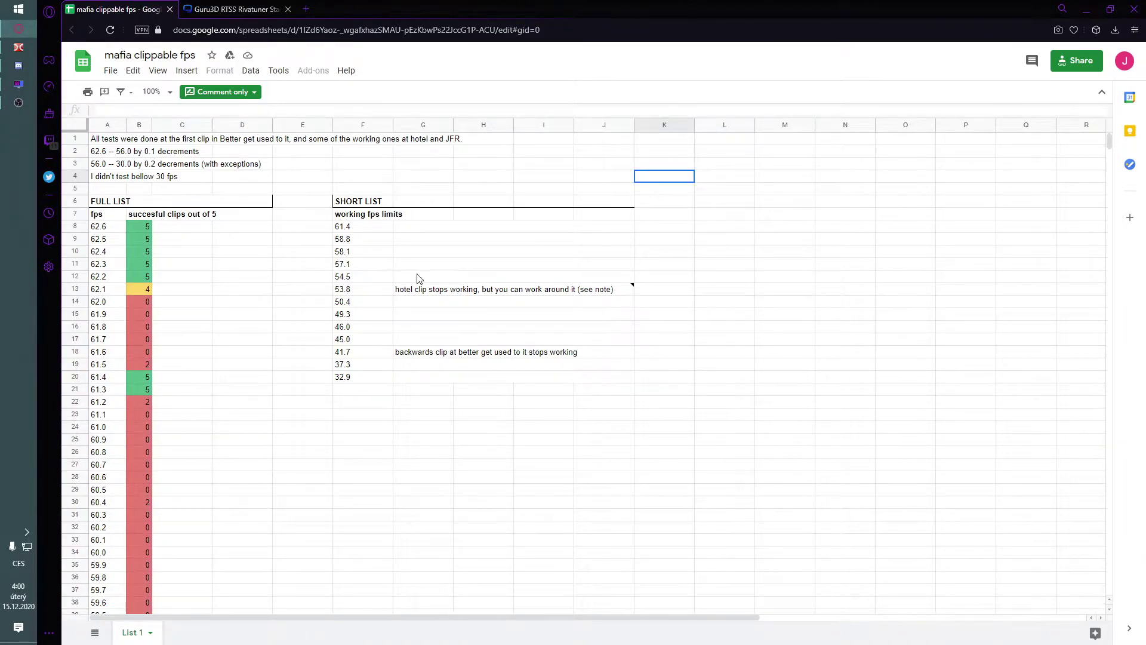
{"action": "scroll", "coordinate": [473, 275], "scroll_direction": "down", "scroll_amount": 1}
{"action": "scroll", "coordinate": [474, 275], "scroll_direction": "down", "scroll_amount": 13}
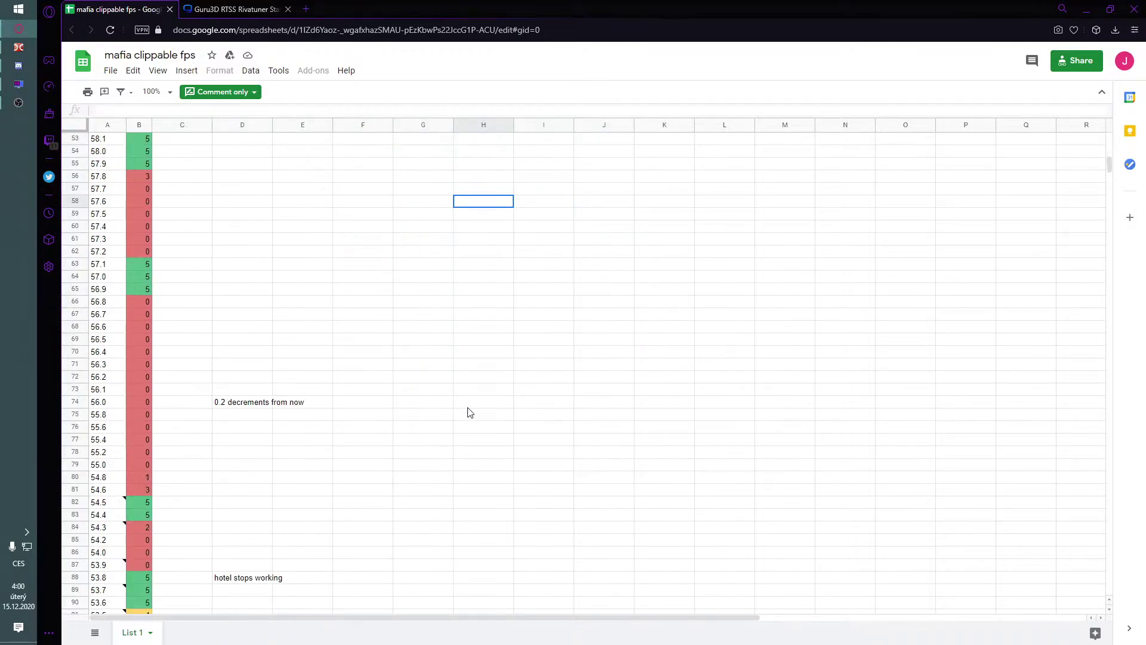
{"action": "scroll", "coordinate": [467, 418], "scroll_direction": "down", "scroll_amount": 2}
{"action": "scroll", "coordinate": [407, 420], "scroll_direction": "up", "scroll_amount": 15}
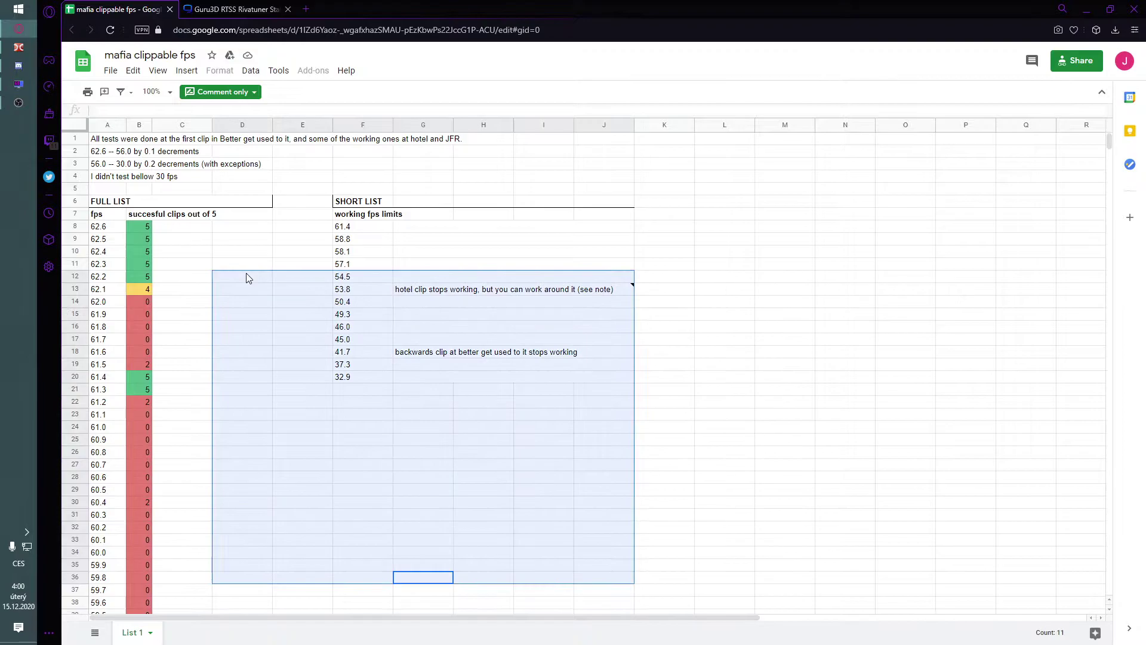
{"action": "left_click", "coordinate": [182, 226]}
{"action": "left_click", "coordinate": [107, 226]}
{"action": "left_click", "coordinate": [139, 239]}
{"action": "scroll", "coordinate": [243, 471], "scroll_direction": "down", "scroll_amount": 12}
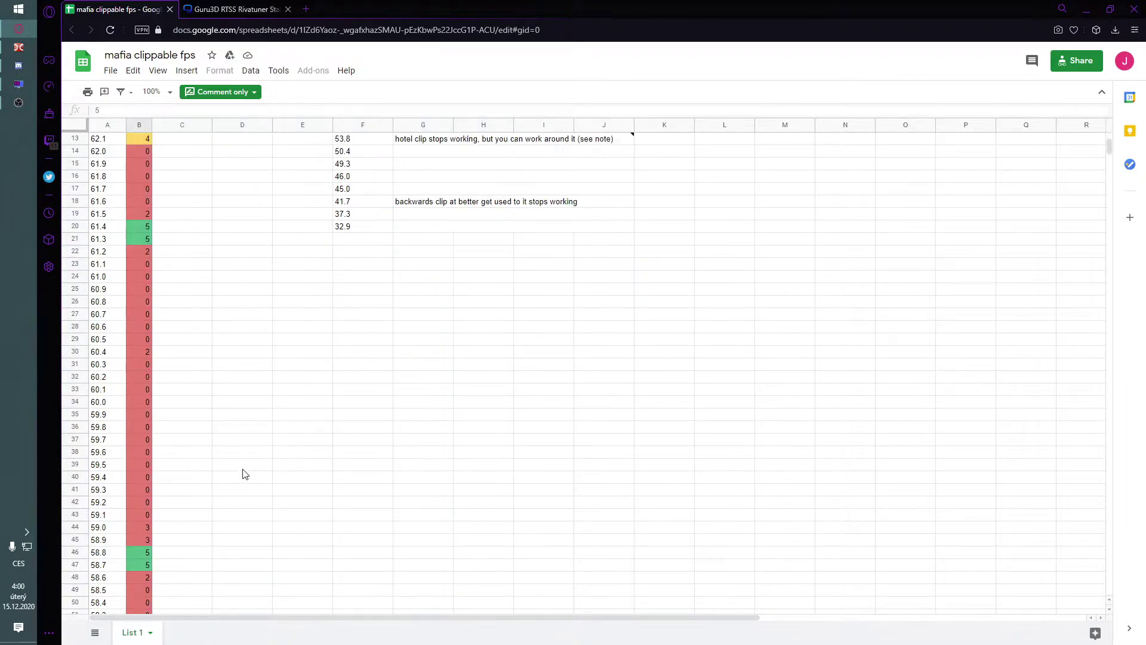
{"action": "left_click", "coordinate": [244, 452]}
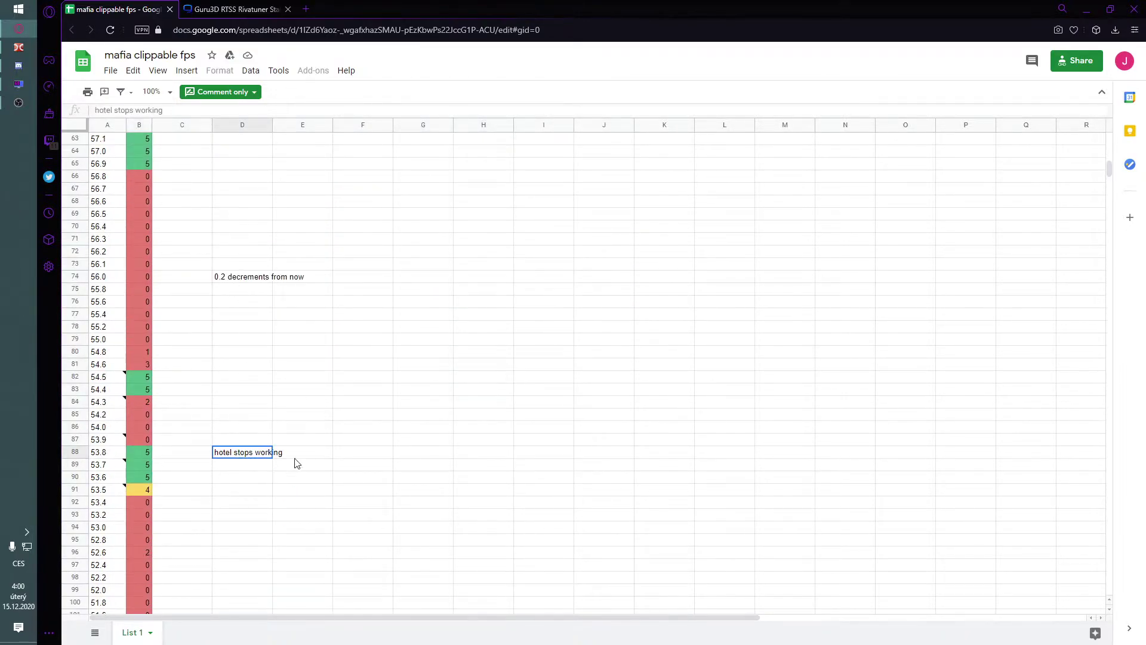
{"action": "left_click", "coordinate": [301, 456]}
{"action": "left_click", "coordinate": [147, 454]}
{"action": "left_click", "coordinate": [246, 455]}
{"action": "left_click", "coordinate": [397, 459]}
{"action": "left_click", "coordinate": [230, 457]}
{"action": "left_click", "coordinate": [148, 456]}
{"action": "scroll", "coordinate": [406, 405], "scroll_direction": "up", "scroll_amount": 13}
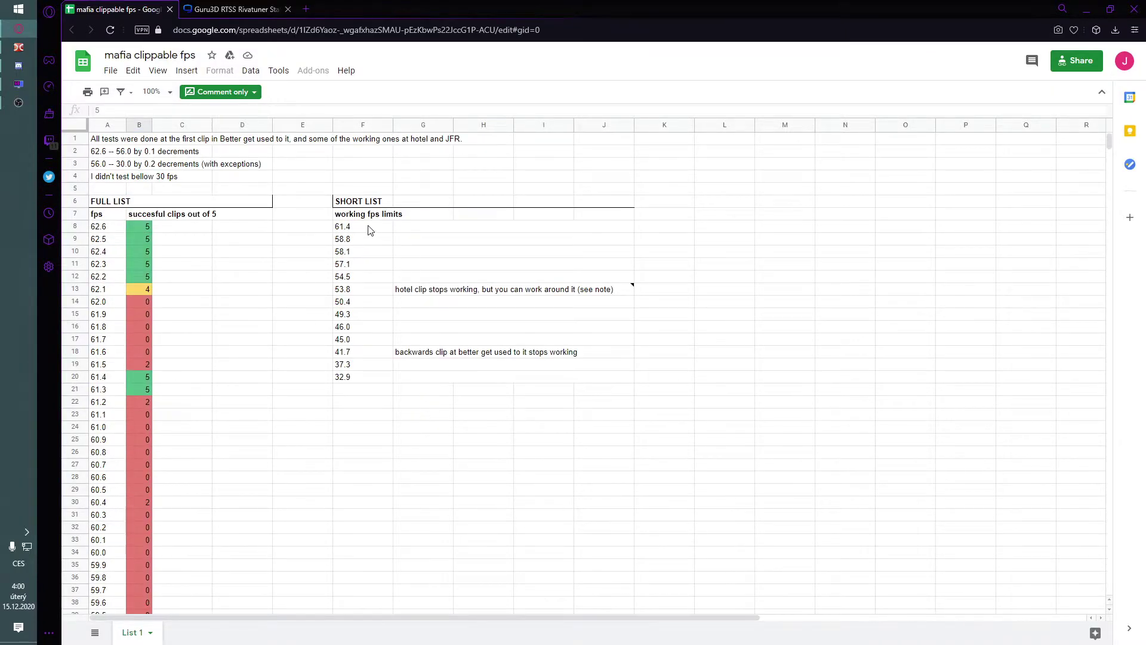
{"action": "left_click_drag", "start_coordinate": [365, 215], "coordinate": [249, 273]}
{"action": "left_click", "coordinate": [386, 190]}
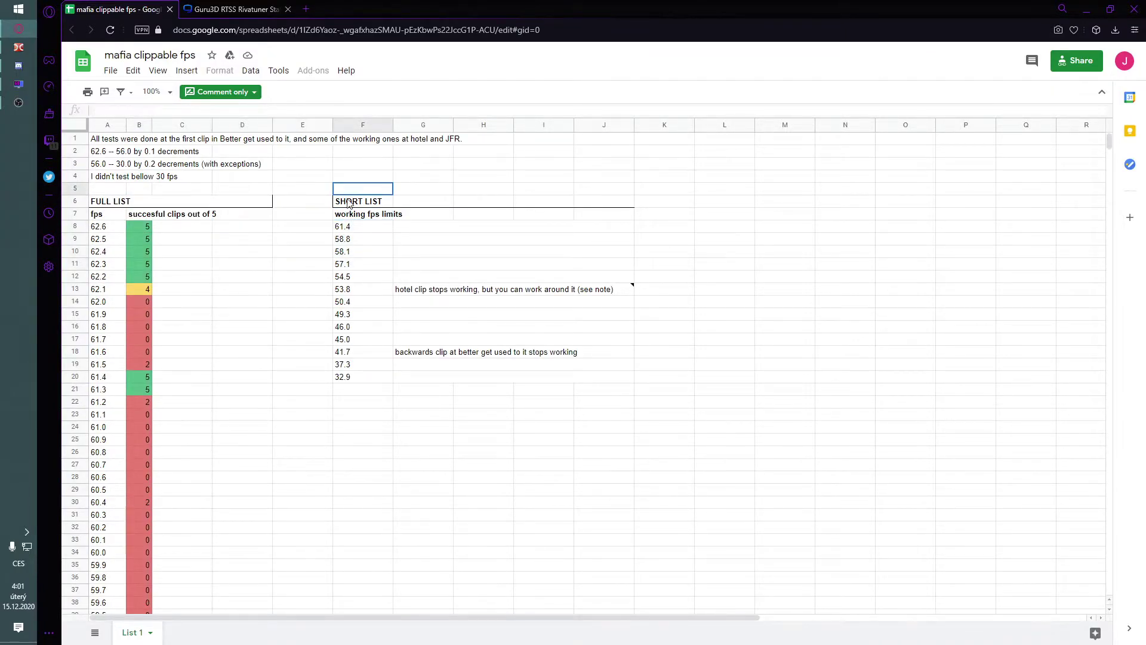
{"action": "left_click_drag", "start_coordinate": [348, 200], "coordinate": [359, 376]}
{"action": "left_click", "coordinate": [578, 389]}
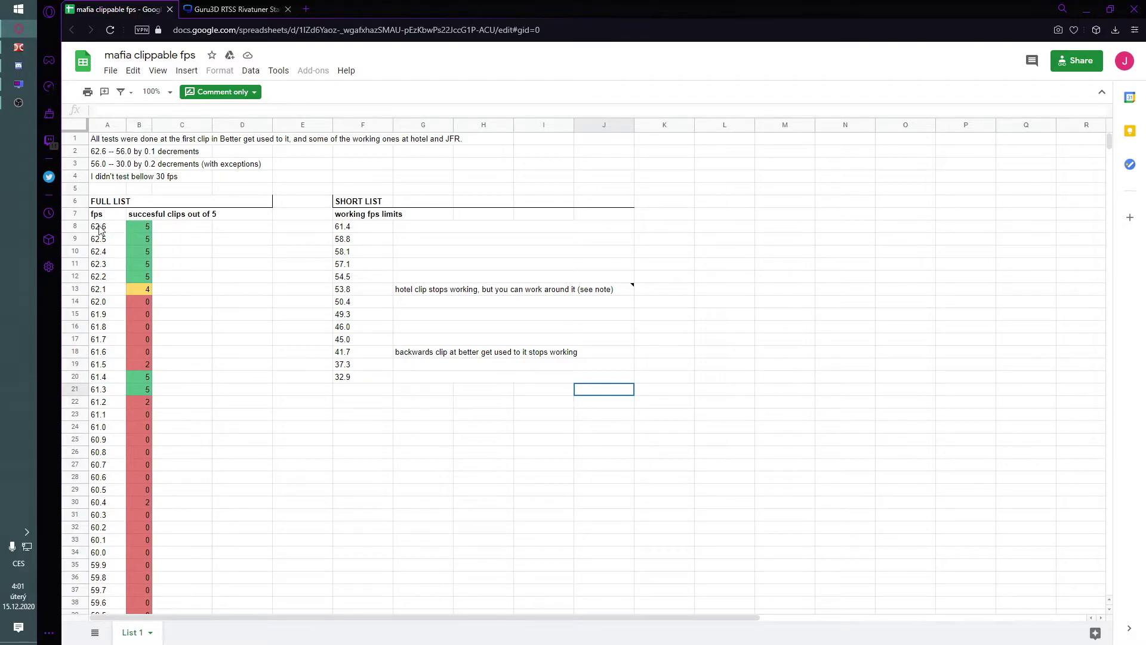
{"action": "left_click_drag", "start_coordinate": [102, 226], "coordinate": [148, 281]}
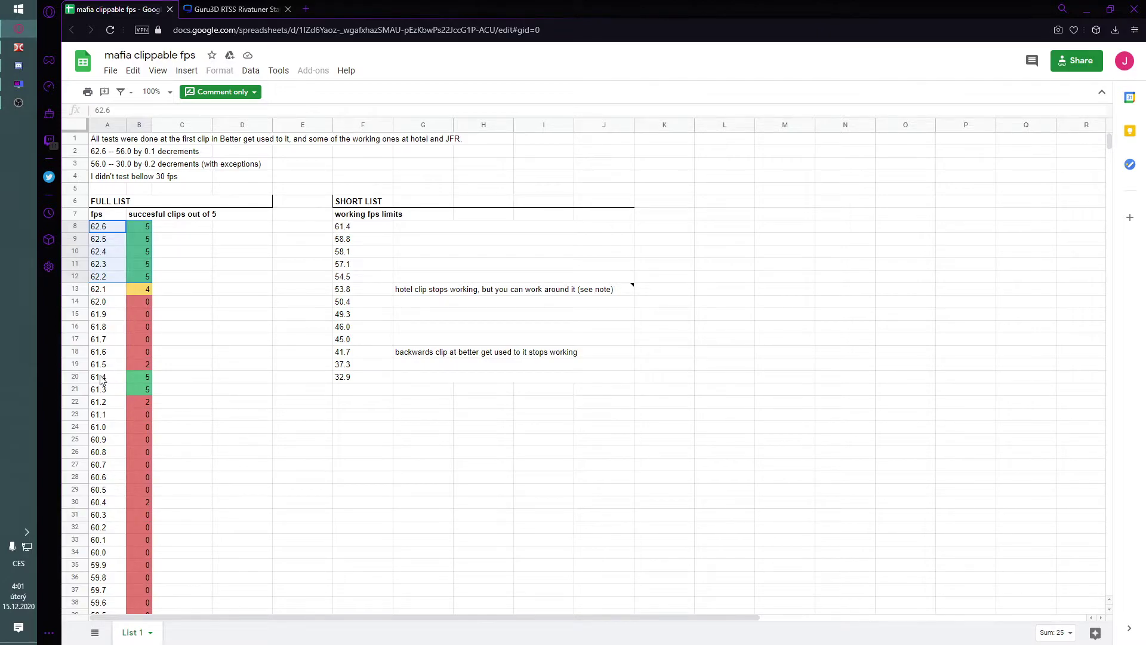
{"action": "left_click_drag", "start_coordinate": [101, 377], "coordinate": [134, 394]}
{"action": "left_click", "coordinate": [216, 394]}
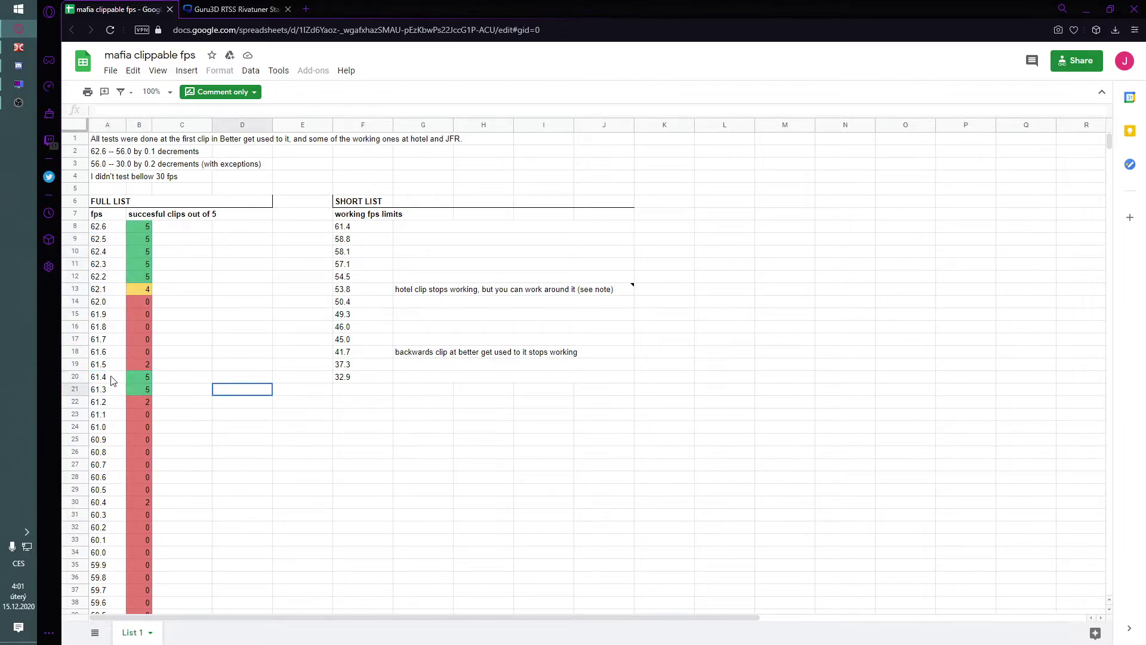
{"action": "left_click", "coordinate": [350, 228]}
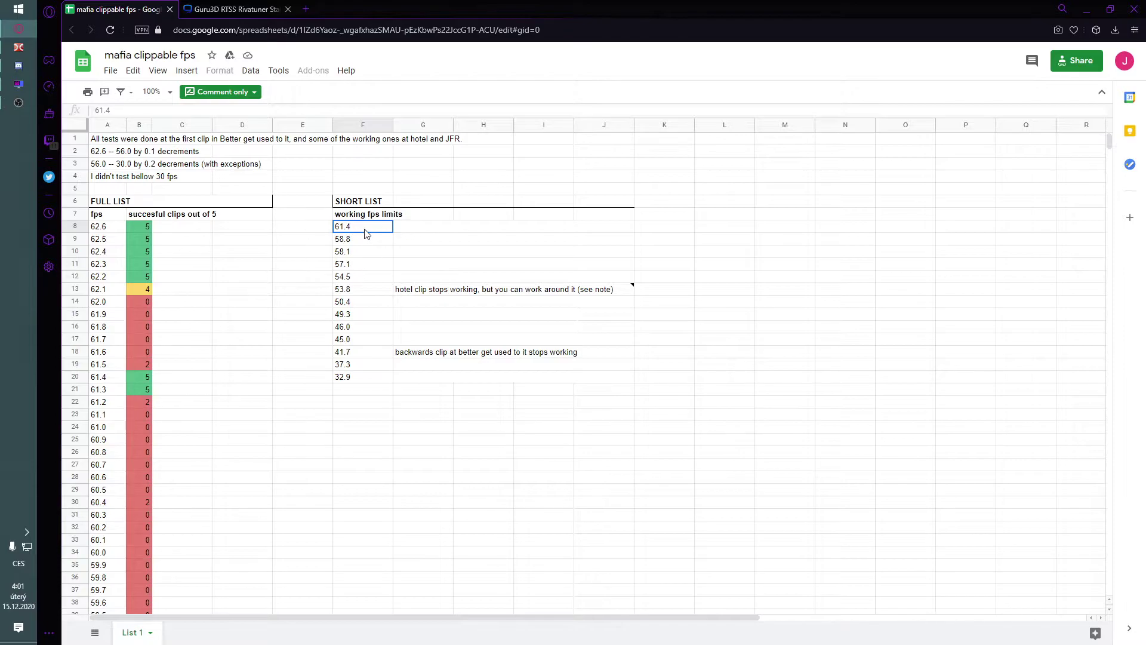
{"action": "scroll", "coordinate": [203, 394], "scroll_direction": "down", "scroll_amount": 3}
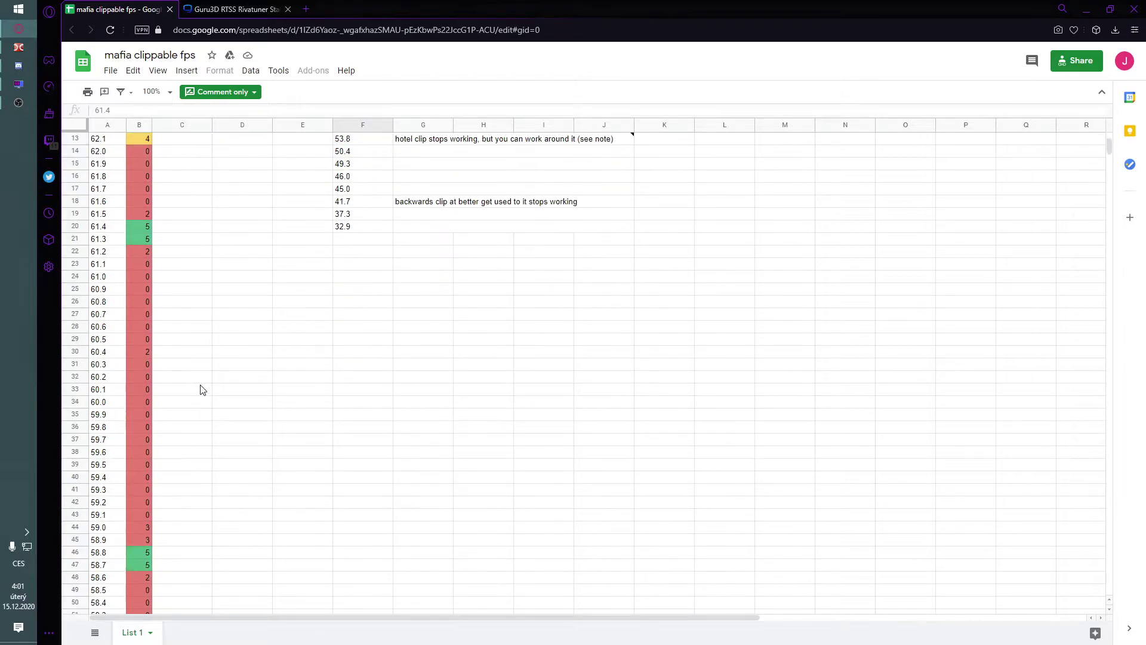
{"action": "scroll", "coordinate": [201, 389], "scroll_direction": "up", "scroll_amount": 3}
{"action": "left_click", "coordinate": [357, 242]}
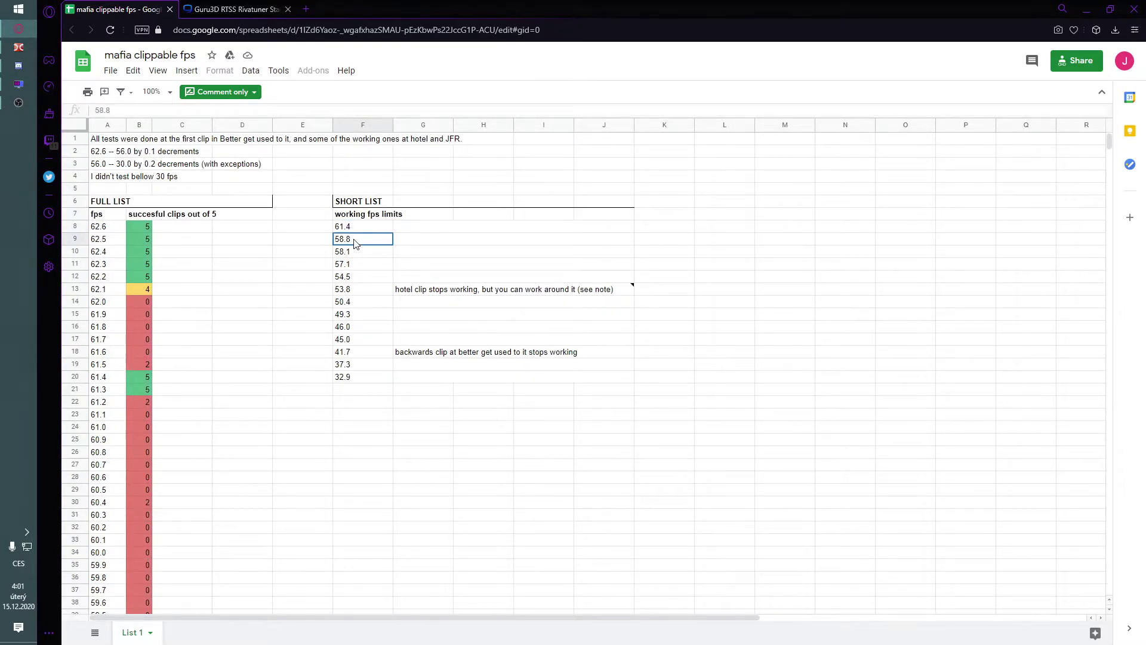
{"action": "left_click", "coordinate": [362, 253]}
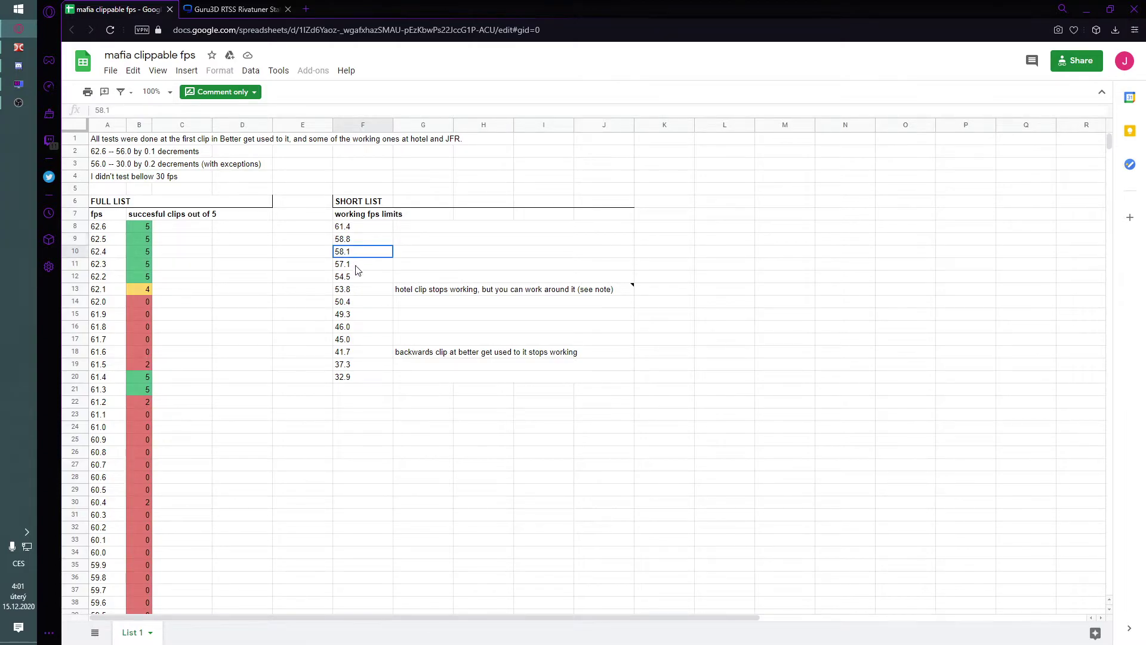
{"action": "left_click", "coordinate": [357, 268]}
{"action": "left_click", "coordinate": [353, 303]}
{"action": "left_click", "coordinate": [365, 264]}
{"action": "left_click", "coordinate": [365, 231]}
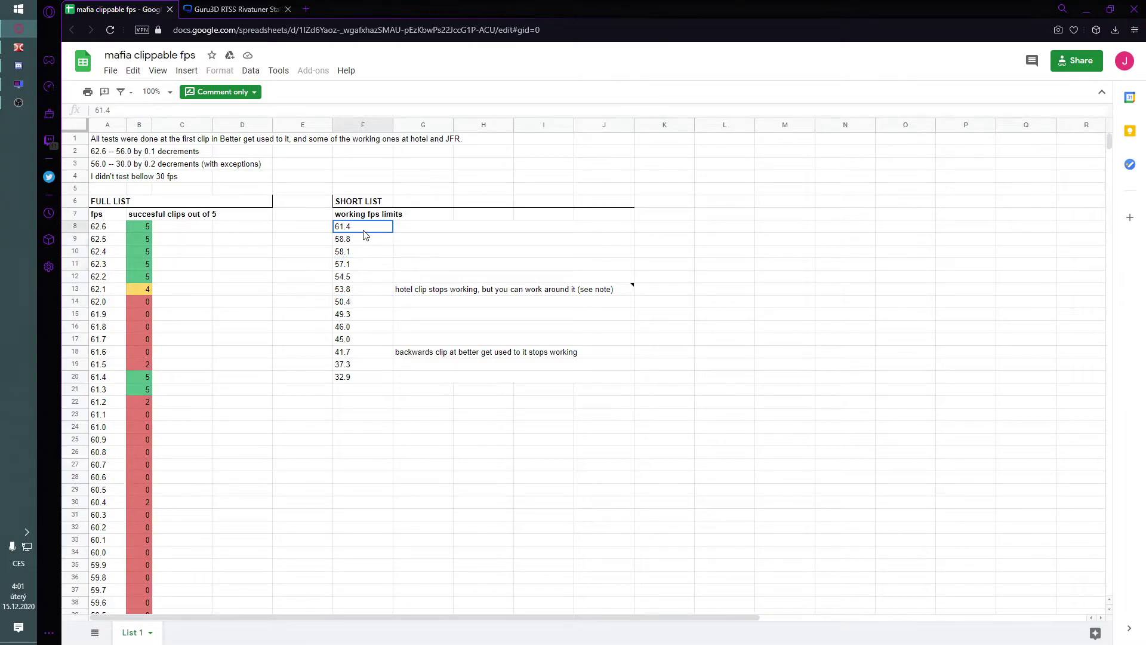
{"action": "left_click", "coordinate": [552, 267]}
{"action": "left_click", "coordinate": [348, 277]}
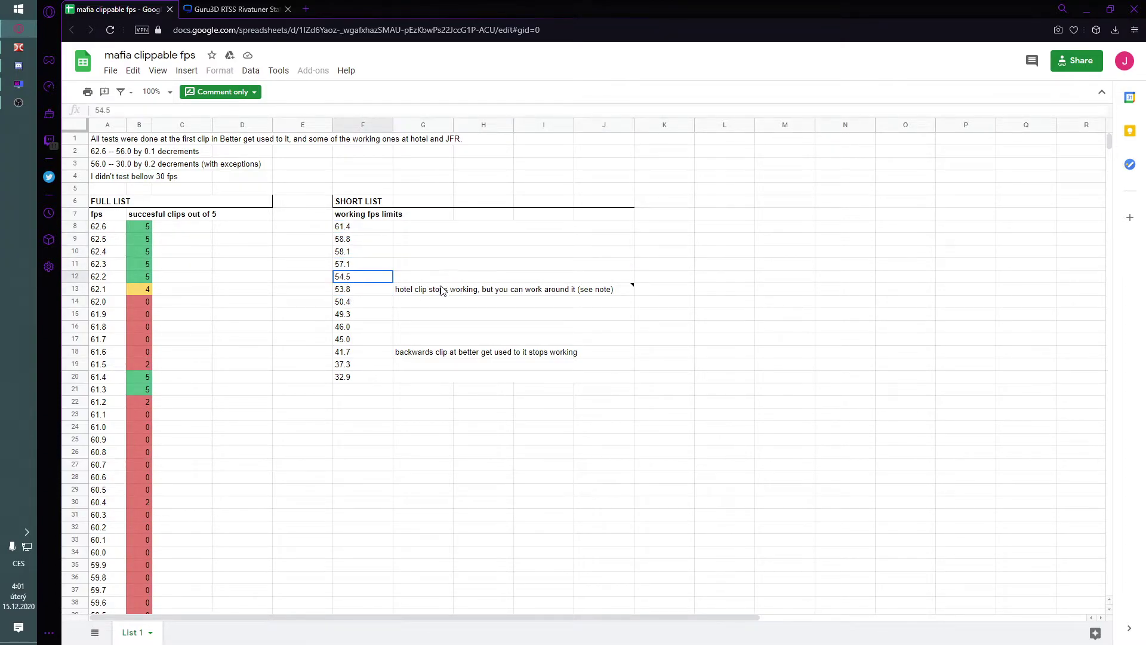
{"action": "left_click", "coordinate": [403, 293]}
Copy 54.5 from cell F12 and enter it as Game.exe's framerate limit in RTSS.
{"action": "key", "text": "ctrl+c"}
{"action": "left_click", "coordinate": [18, 84]}
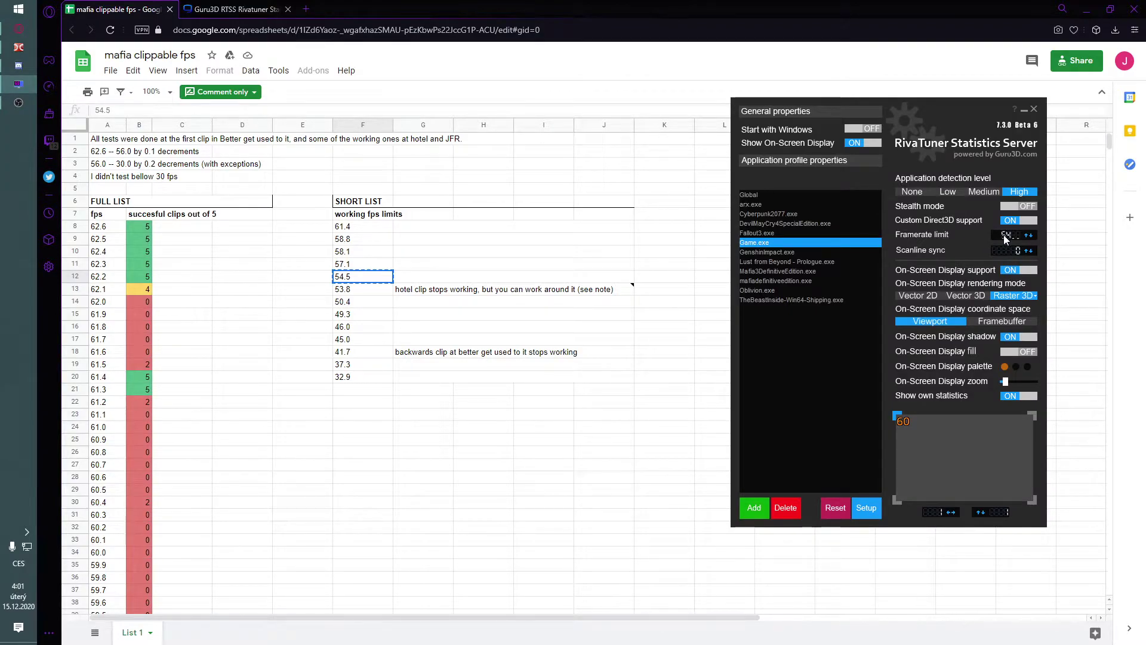
{"action": "key", "text": "Return"}
{"action": "left_click", "coordinate": [472, 285]}
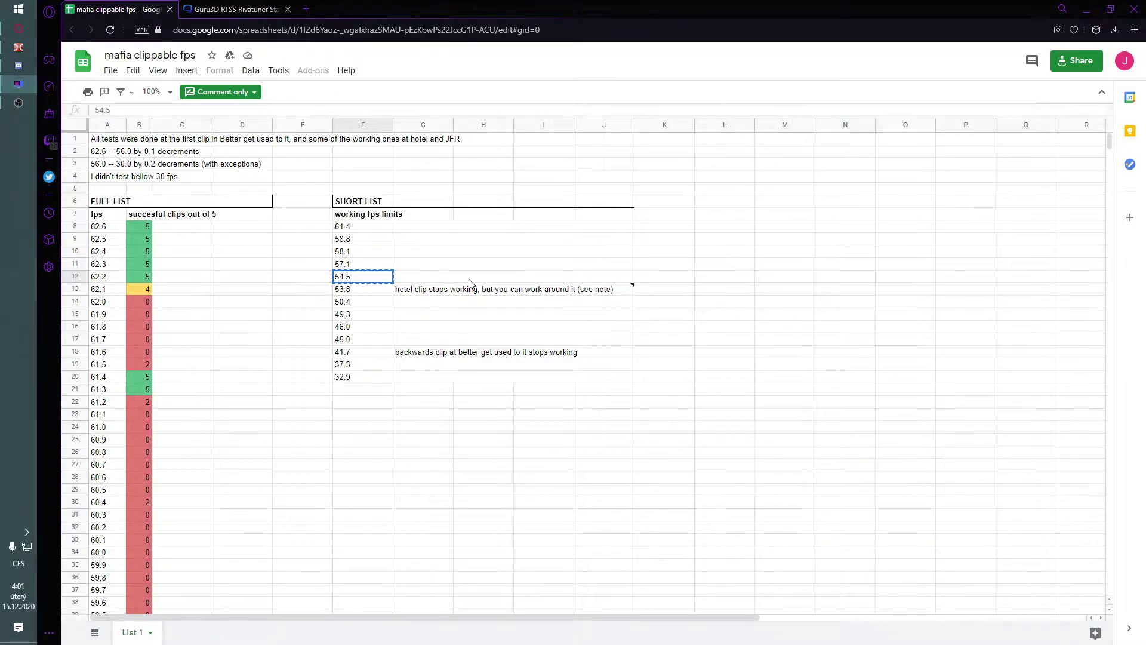
{"action": "left_click", "coordinate": [382, 276]}
{"action": "key", "text": "Up"}
{"action": "key", "text": "Up"}
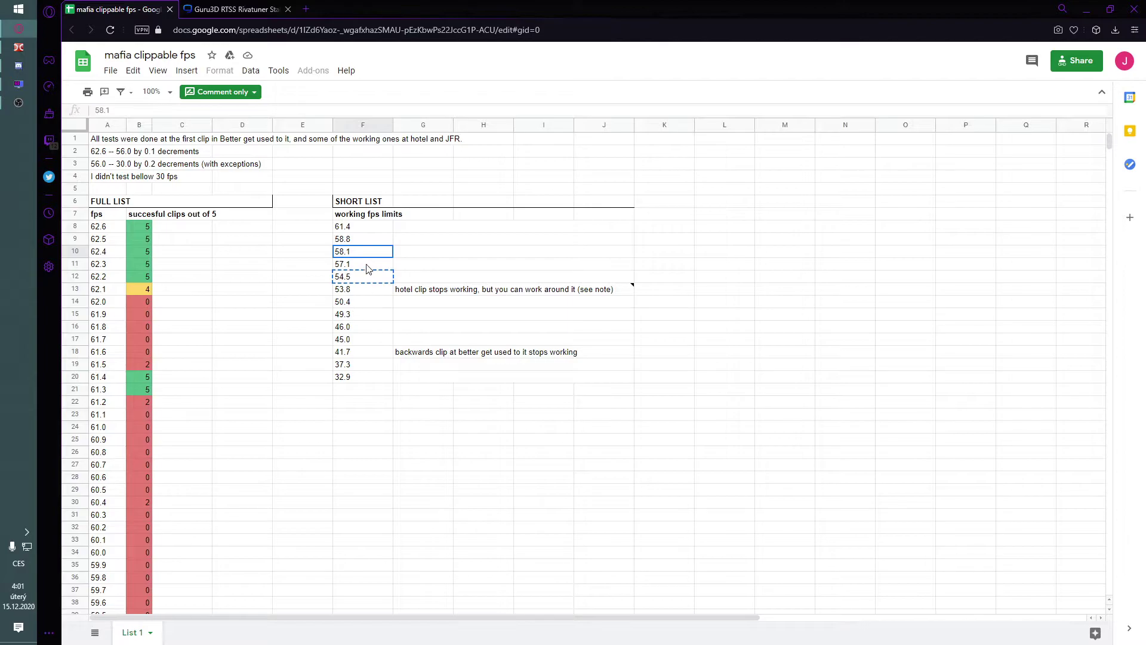
{"action": "left_click", "coordinate": [367, 276]}
Hide the RivaTuner window and close the Guru3D download tab.
{"action": "left_click", "coordinate": [18, 83]}
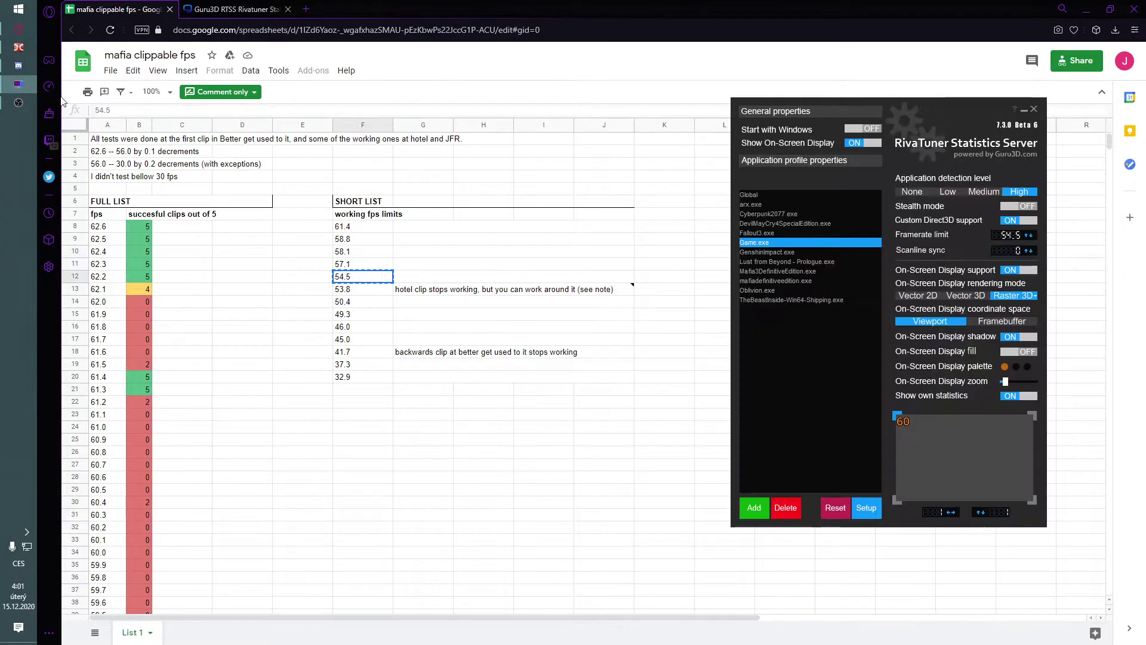
{"action": "left_click_drag", "start_coordinate": [932, 132], "coordinate": [876, 97]}
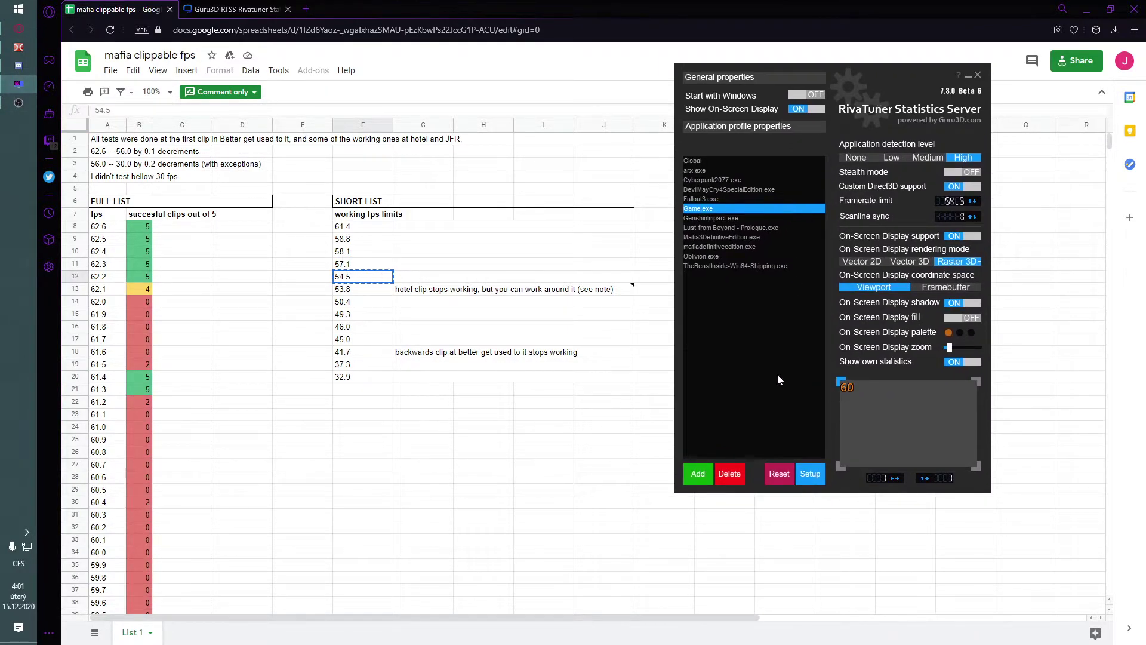
{"action": "left_click", "coordinate": [968, 76]}
{"action": "left_click", "coordinate": [236, 9]}
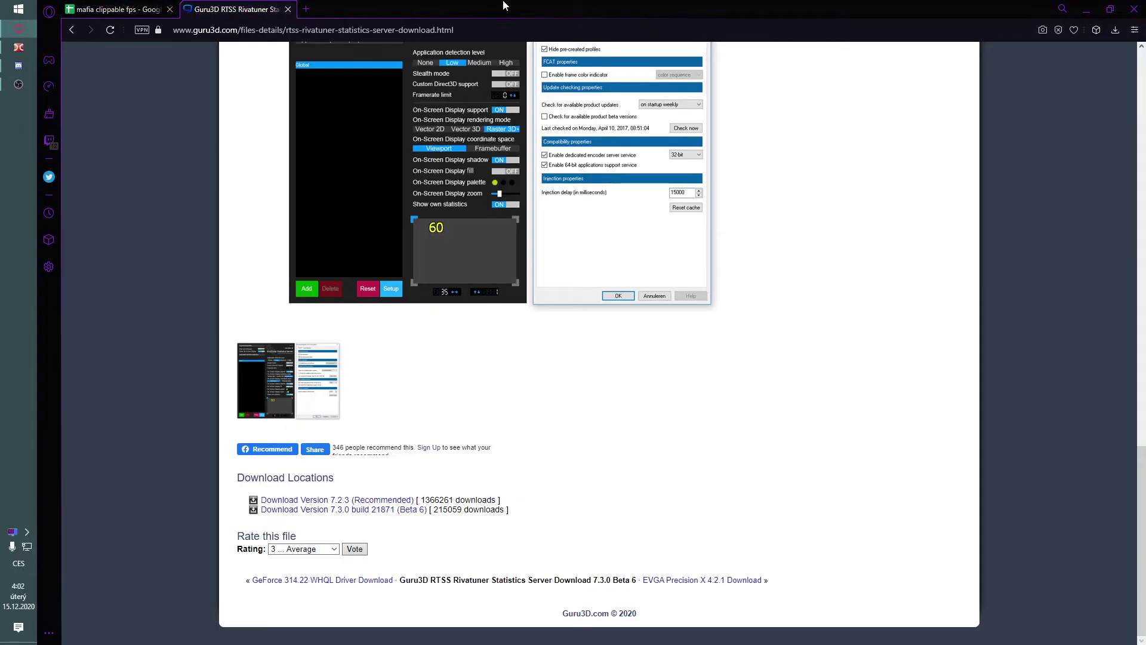
{"action": "left_click", "coordinate": [159, 5]}
{"action": "left_click", "coordinate": [288, 9]}
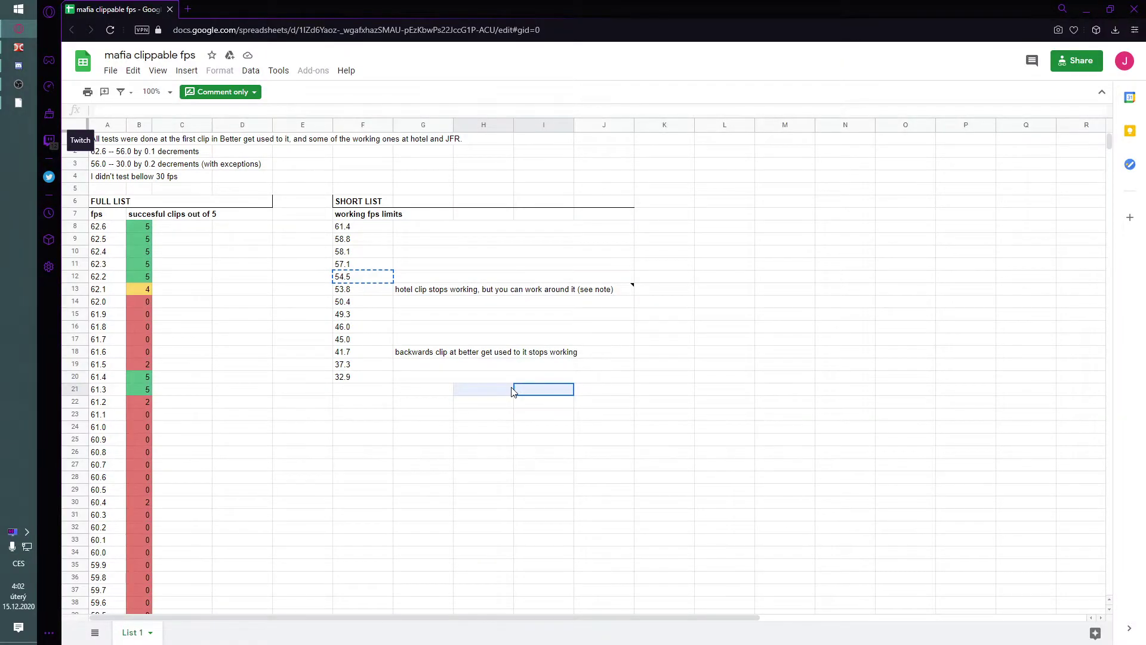
Clear the sheet selection and launch Mafia from the taskbar.
{"action": "left_click_drag", "start_coordinate": [512, 391], "coordinate": [512, 391]}
{"action": "left_click", "coordinate": [646, 406]}
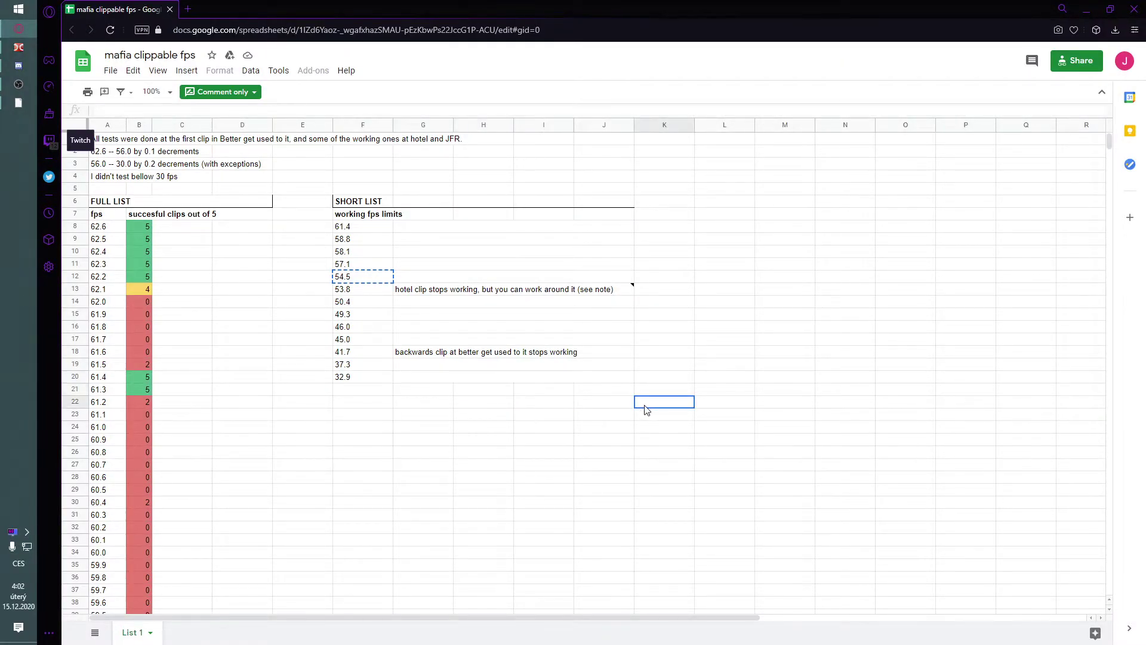
{"action": "left_click", "coordinate": [19, 102]}
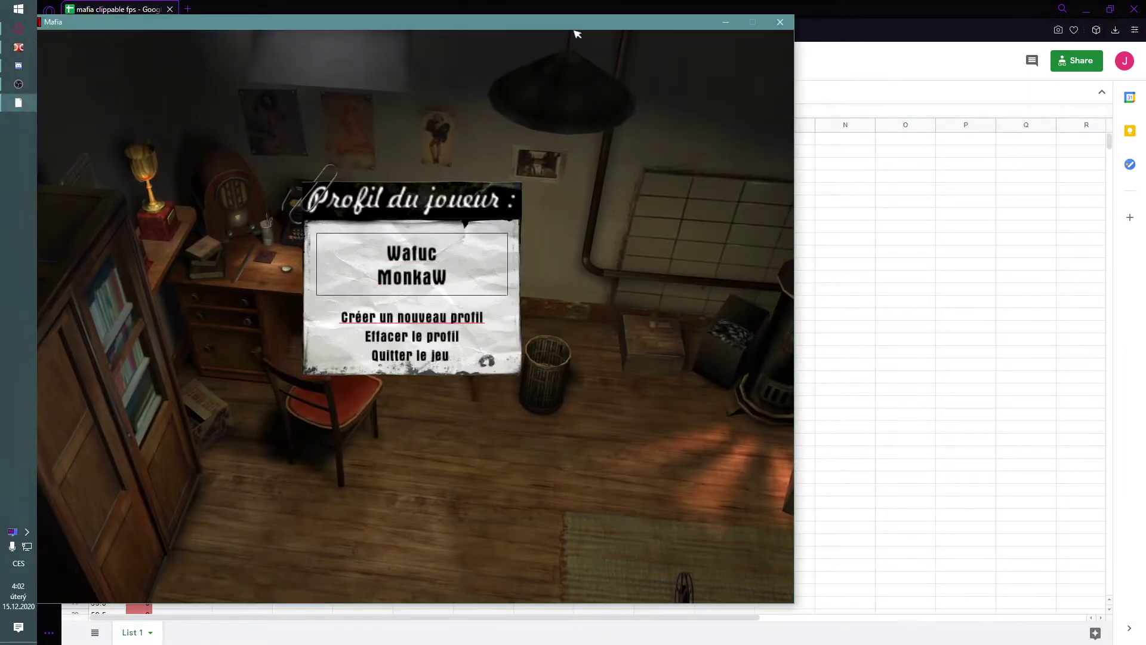
Start Mafia with the existing player profile and scroll the Charger une partie save list.
{"action": "key", "text": "alt+Tab"}
{"action": "key", "text": "super"}
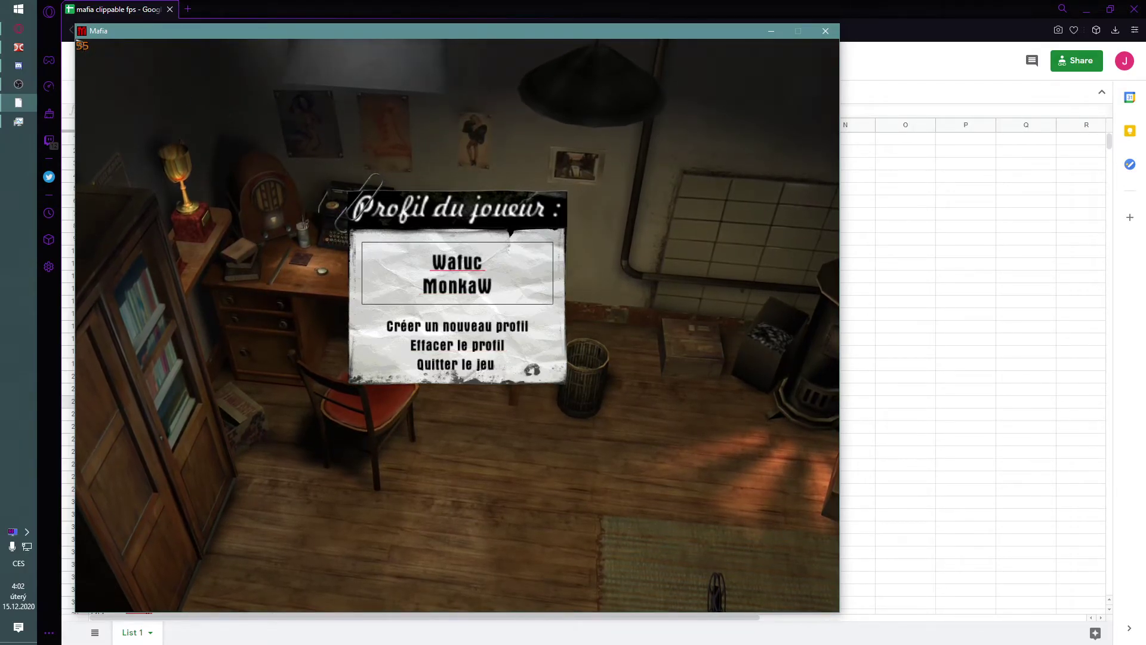
{"action": "left_click", "coordinate": [426, 267]}
{"action": "left_click", "coordinate": [245, 230]}
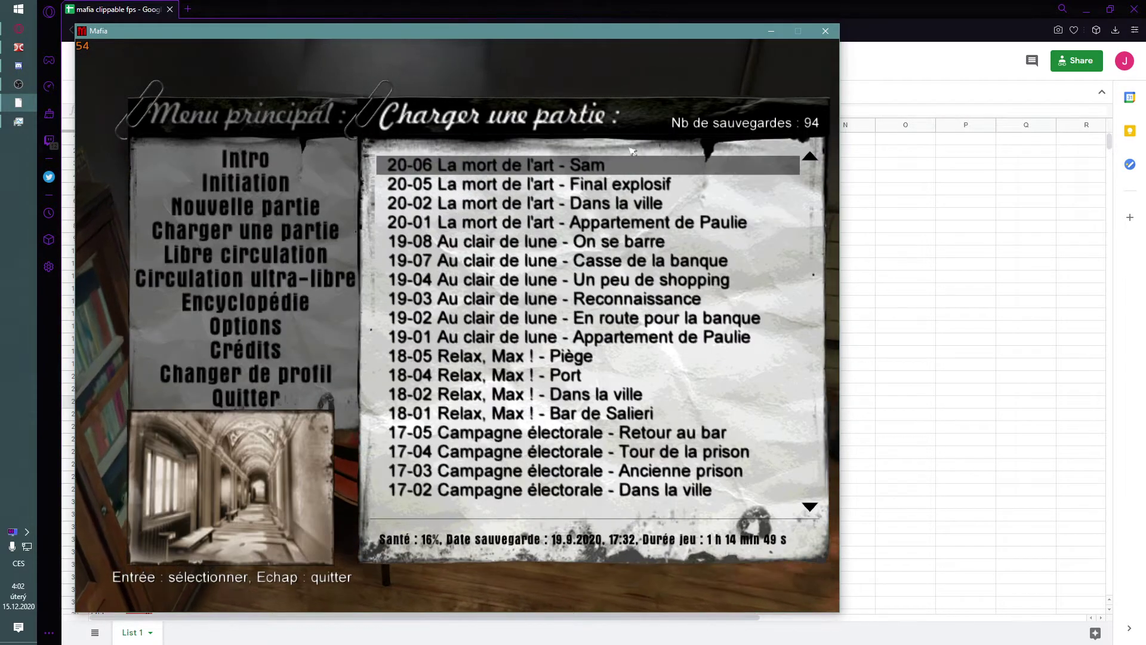
{"action": "scroll", "coordinate": [528, 396], "scroll_direction": "down", "scroll_amount": 4}
{"action": "scroll", "coordinate": [529, 395], "scroll_direction": "down", "scroll_amount": 12}
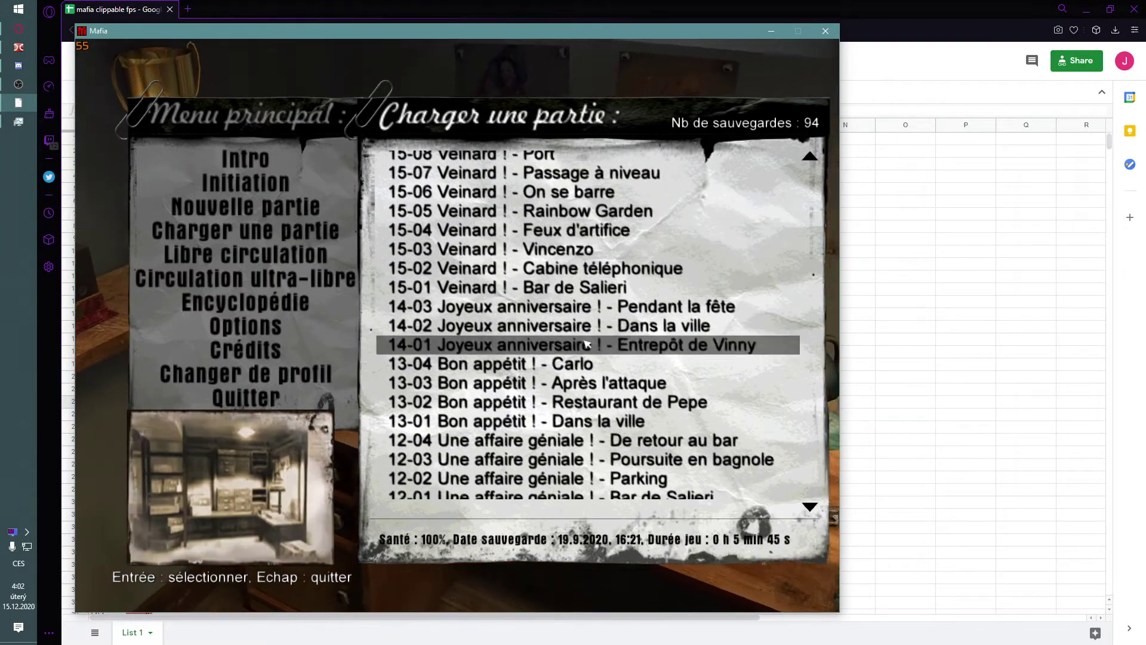
{"action": "scroll", "coordinate": [605, 338], "scroll_direction": "down", "scroll_amount": 5}
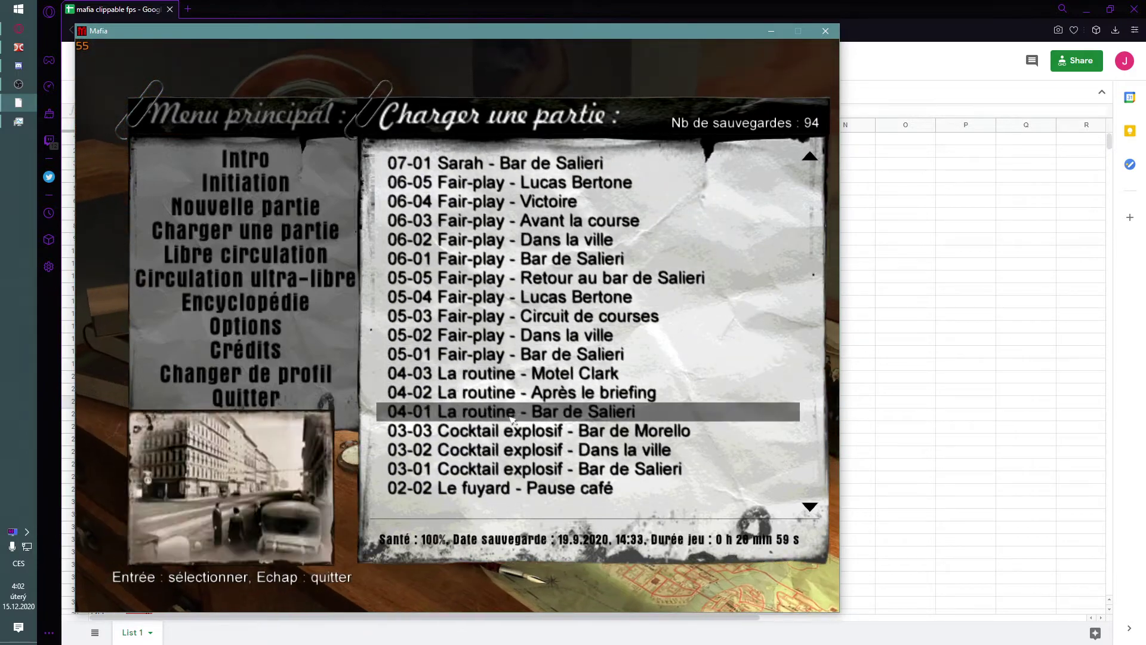
{"action": "scroll", "coordinate": [483, 330], "scroll_direction": "up", "scroll_amount": 6}
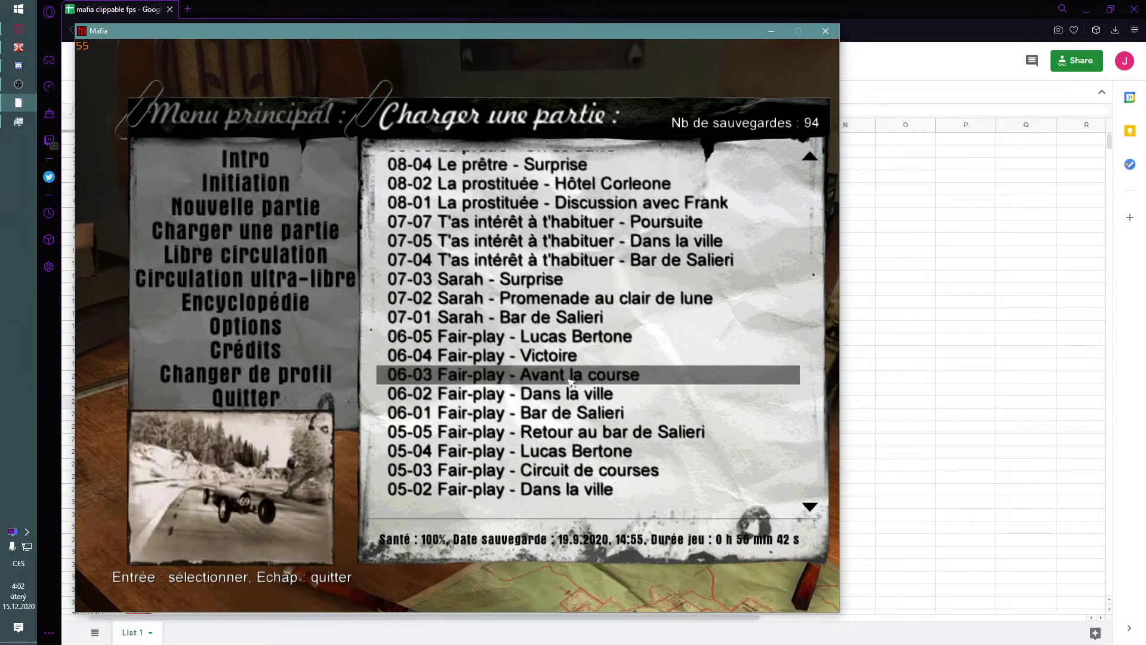
{"action": "scroll", "coordinate": [525, 287], "scroll_direction": "up", "scroll_amount": 7}
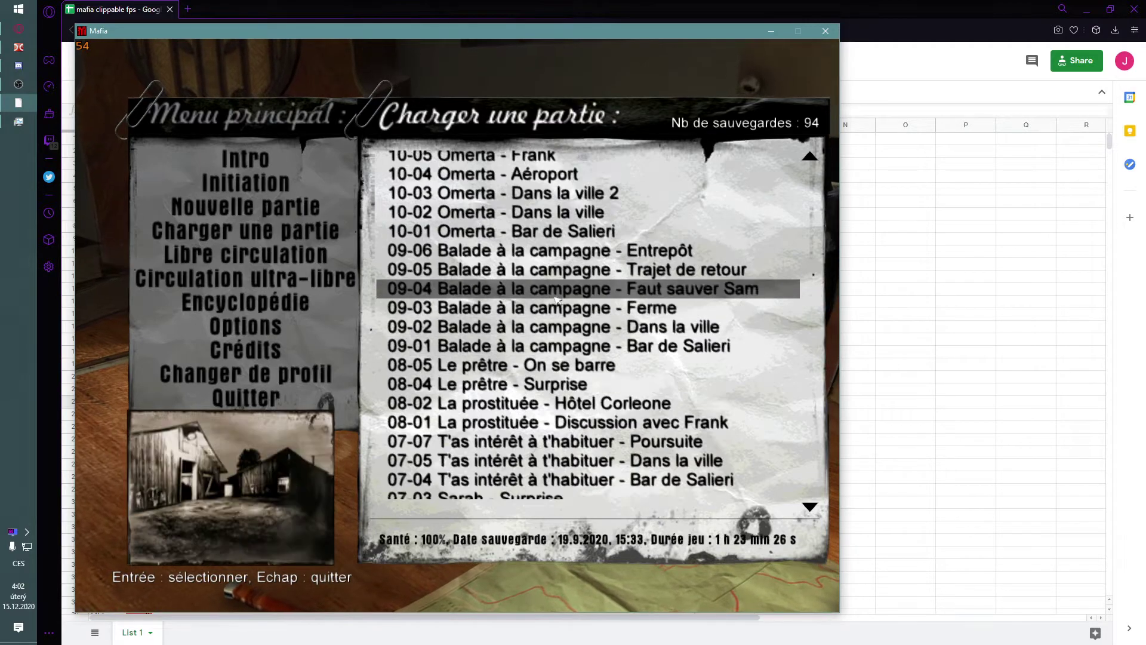
{"action": "scroll", "coordinate": [596, 299], "scroll_direction": "up", "scroll_amount": 5}
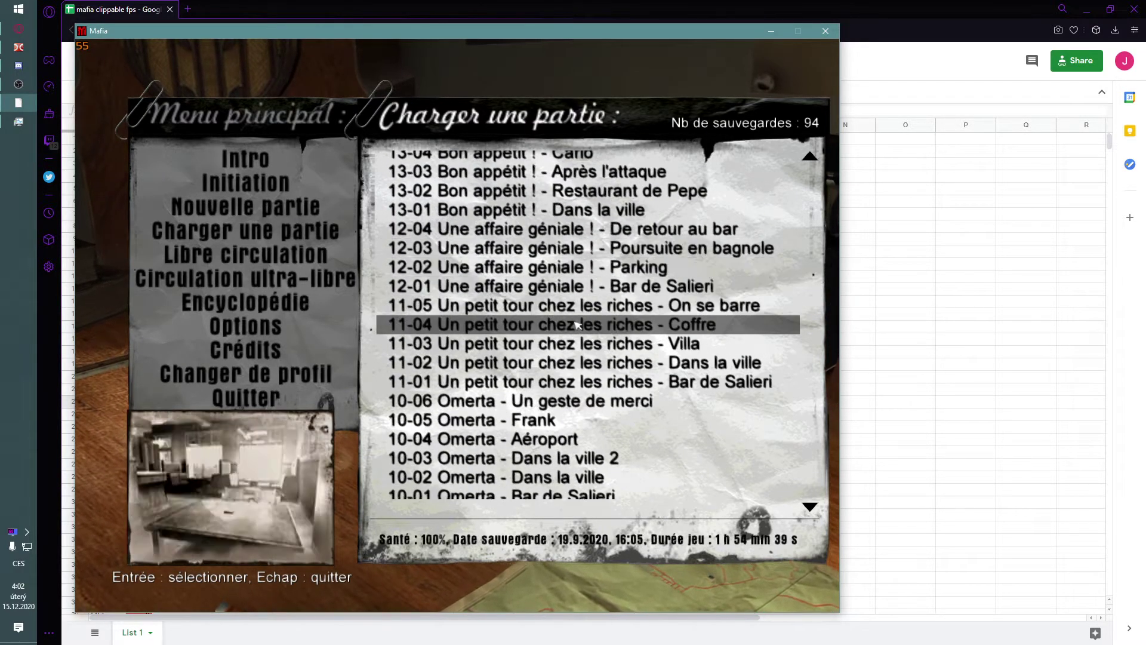
Load the '12-02 Une affaire géniale ! - Parking' save, play briefly, then quit via Menu du jeu > Oui.
{"action": "left_click", "coordinate": [573, 412]}
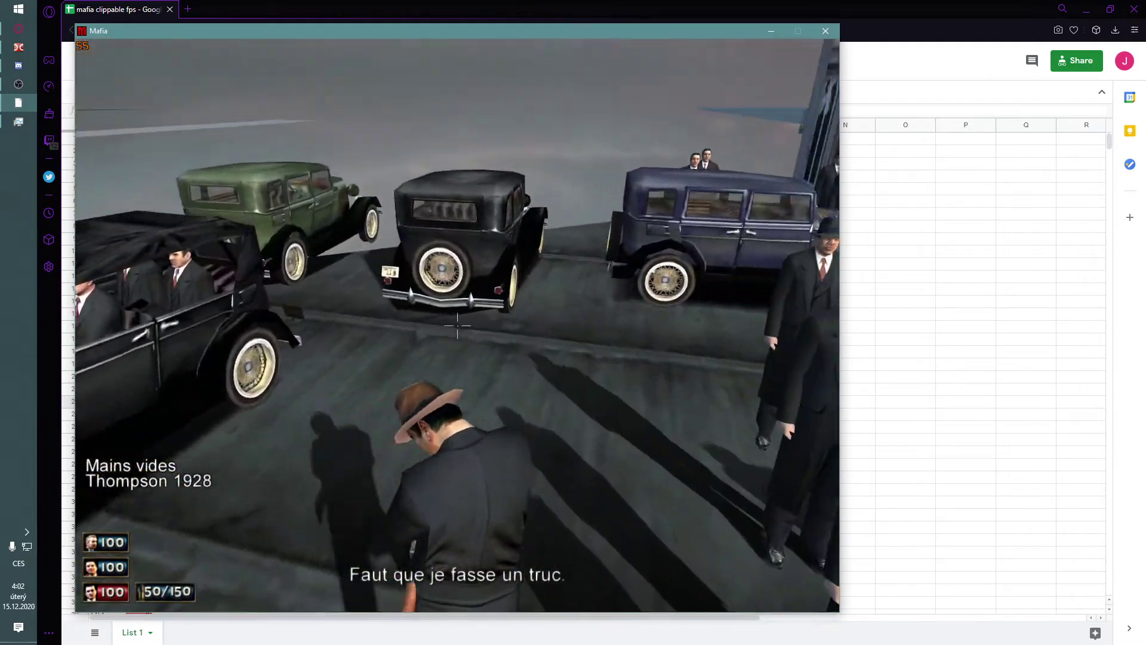
{"action": "key", "text": "i"}
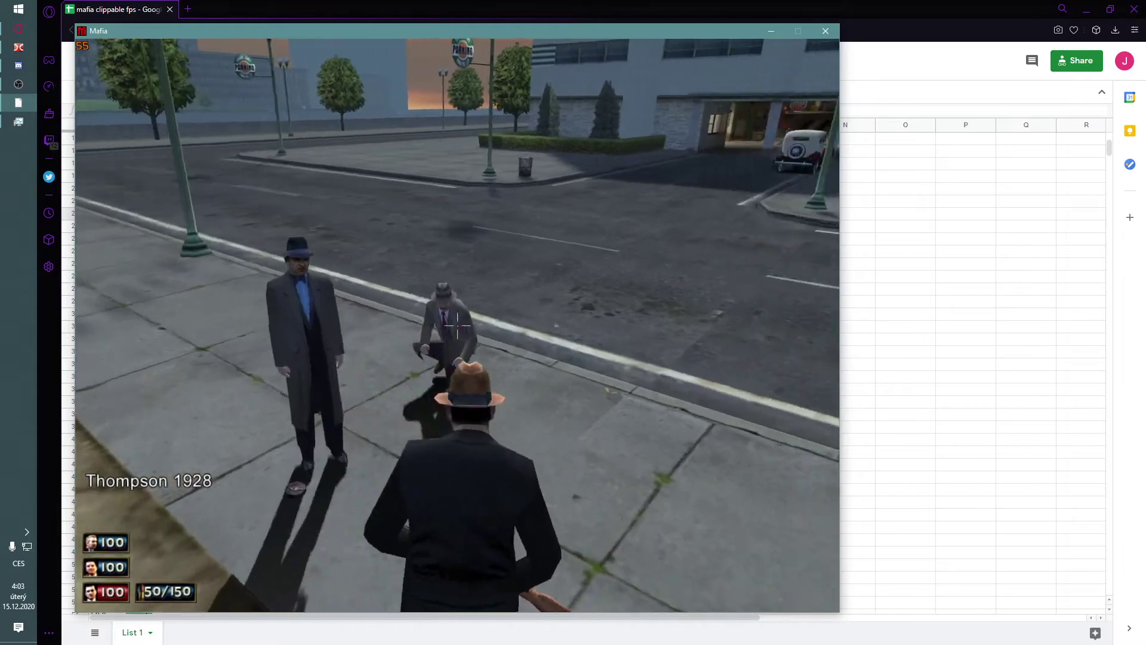
{"action": "key", "text": "Escape"}
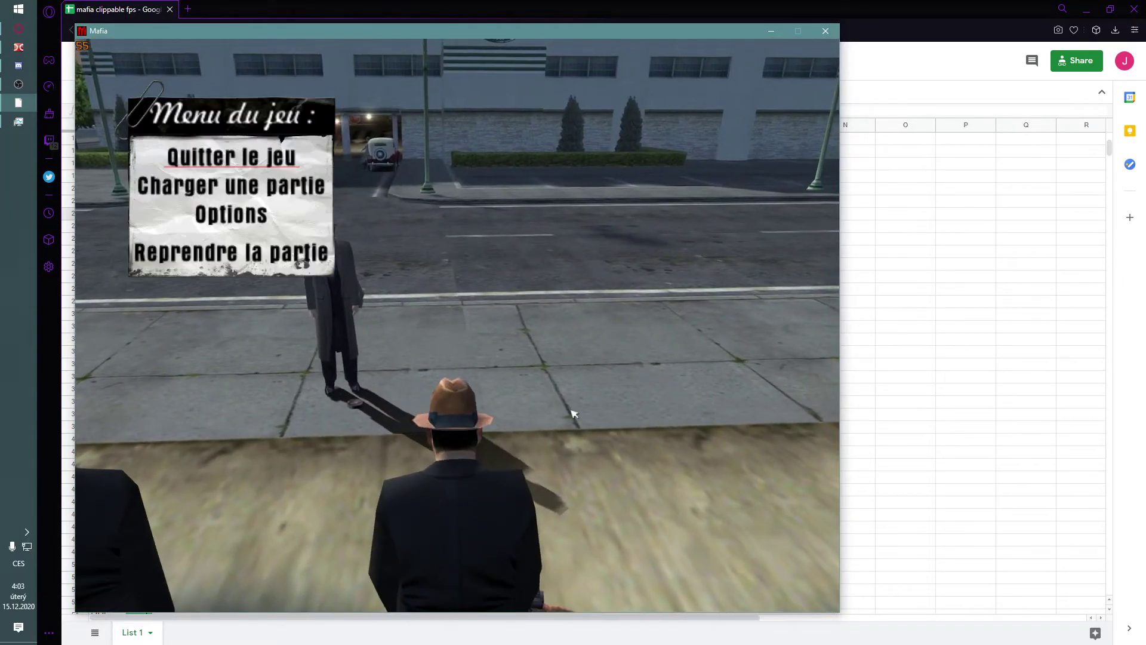
{"action": "left_click", "coordinate": [263, 157]}
{"action": "left_click", "coordinate": [455, 307]}
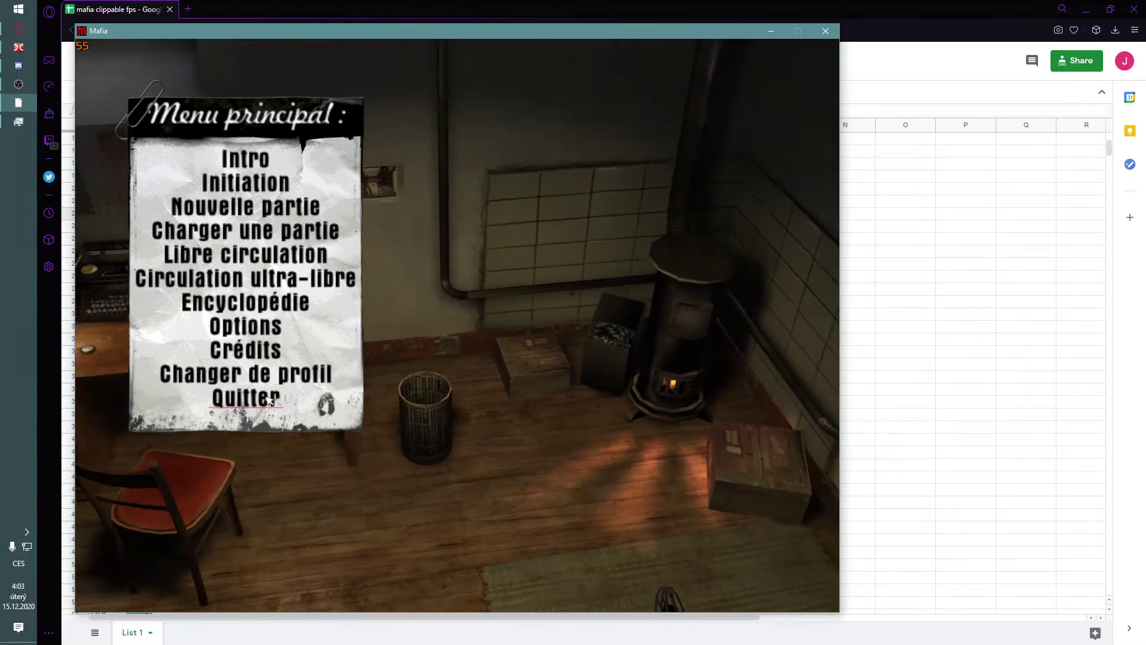
Close Mafia with Quitter > Oui and look over the sheet's notes in G10:J13.
{"action": "left_click", "coordinate": [269, 398]}
{"action": "left_click", "coordinate": [458, 307]}
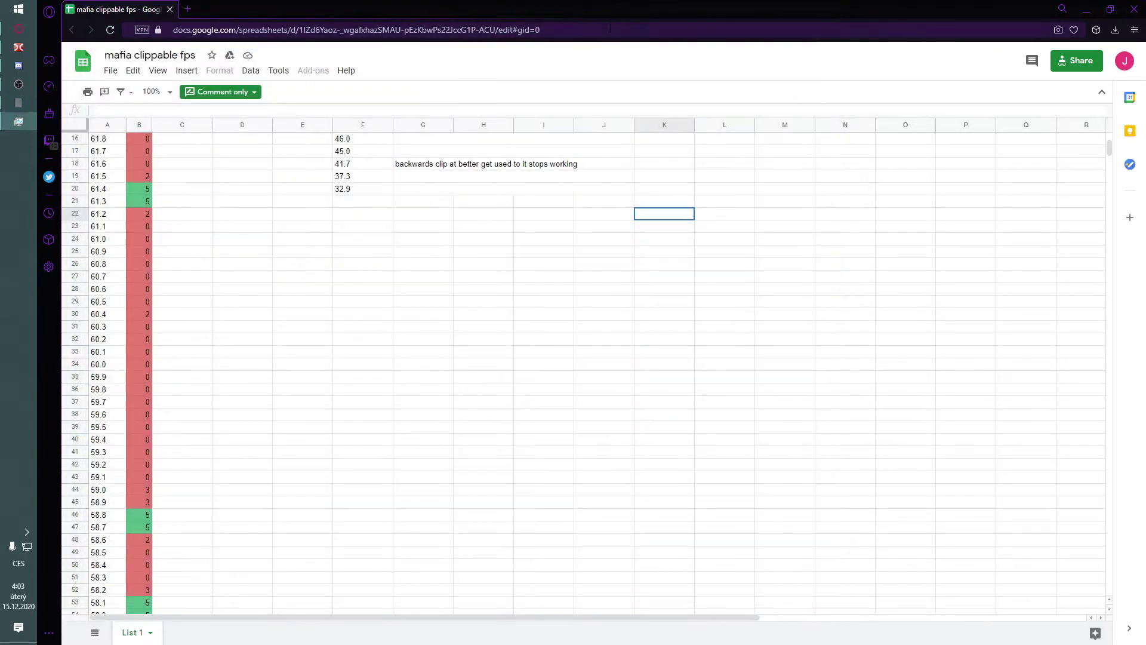
{"action": "left_click", "coordinate": [443, 214]}
{"action": "scroll", "coordinate": [443, 214], "scroll_direction": "up", "scroll_amount": 5}
{"action": "left_click", "coordinate": [436, 289]}
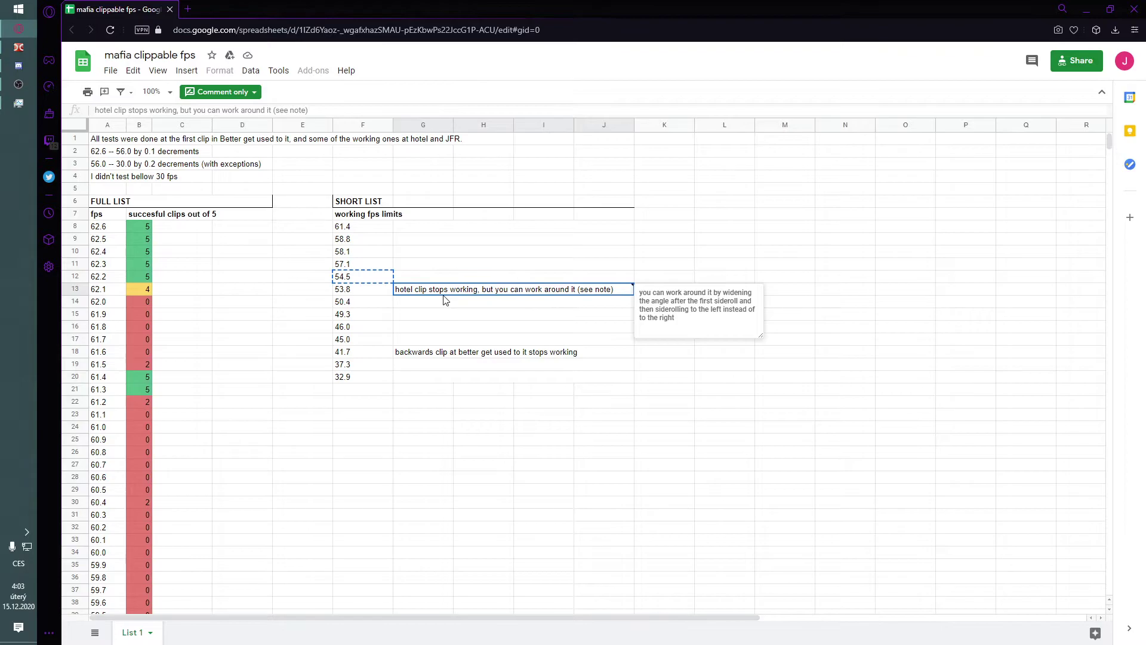
{"action": "left_click_drag", "start_coordinate": [436, 289], "coordinate": [448, 261]}
{"action": "left_click", "coordinate": [485, 215]}
Browse the full and short fps lists, then show the hidden tray icons.
{"action": "scroll", "coordinate": [301, 358], "scroll_direction": "down", "scroll_amount": 10}
{"action": "left_click_drag", "start_coordinate": [302, 324], "coordinate": [222, 287]}
{"action": "scroll", "coordinate": [294, 455], "scroll_direction": "down", "scroll_amount": 4}
{"action": "scroll", "coordinate": [253, 371], "scroll_direction": "up", "scroll_amount": 2}
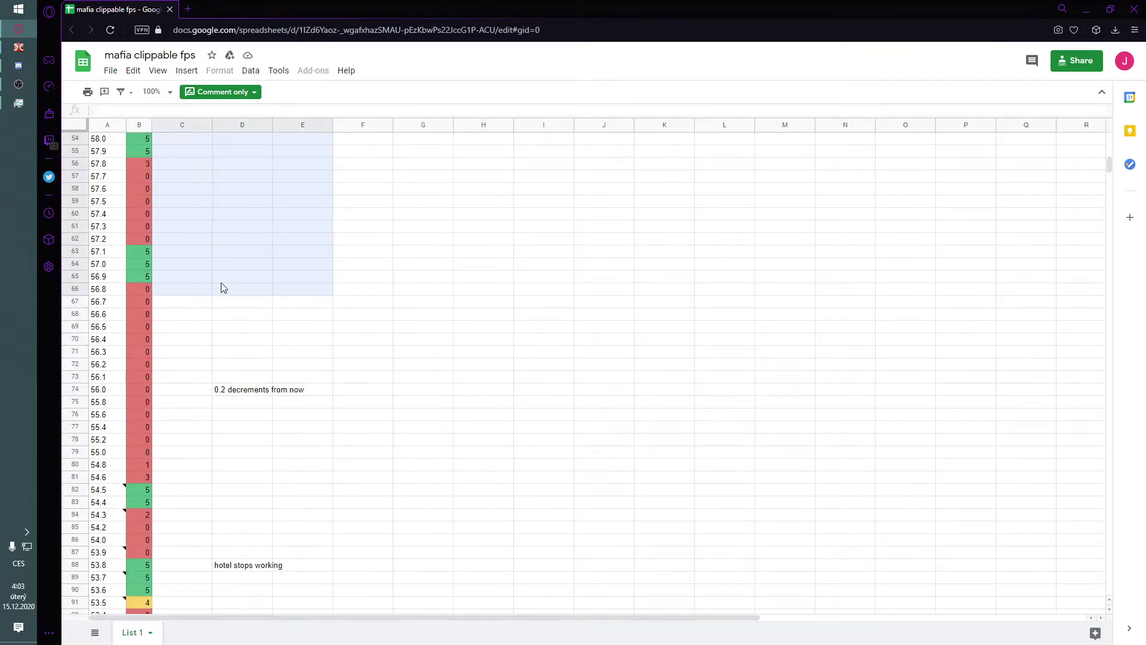
{"action": "left_click", "coordinate": [239, 278]}
{"action": "scroll", "coordinate": [485, 278], "scroll_direction": "up", "scroll_amount": 15}
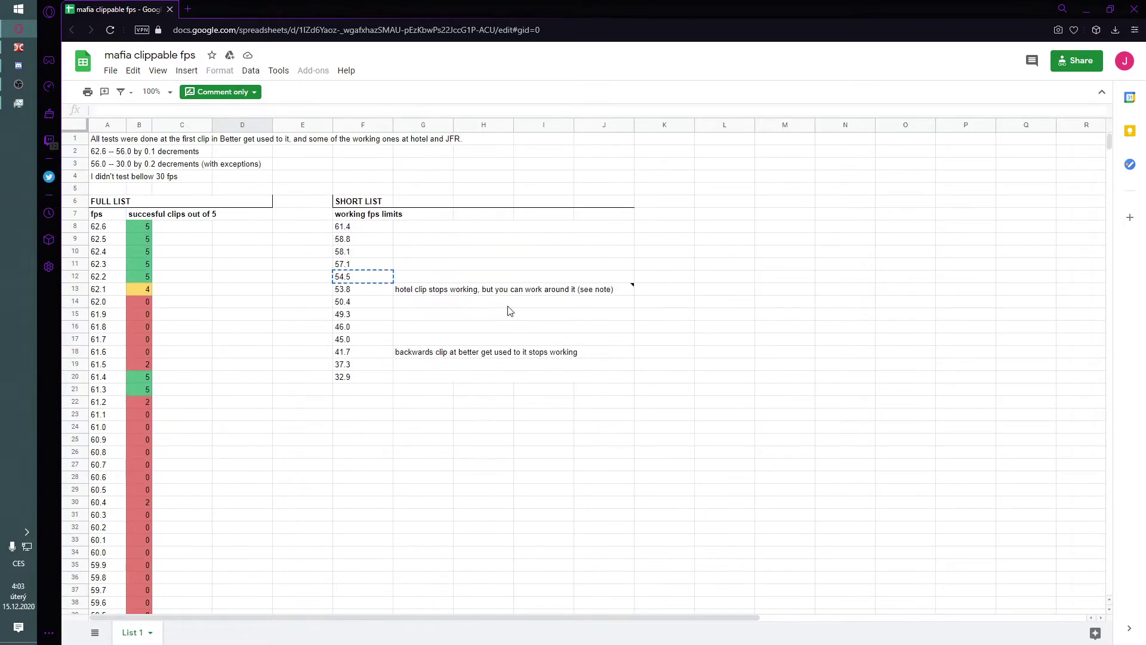
{"action": "left_click", "coordinate": [506, 237]}
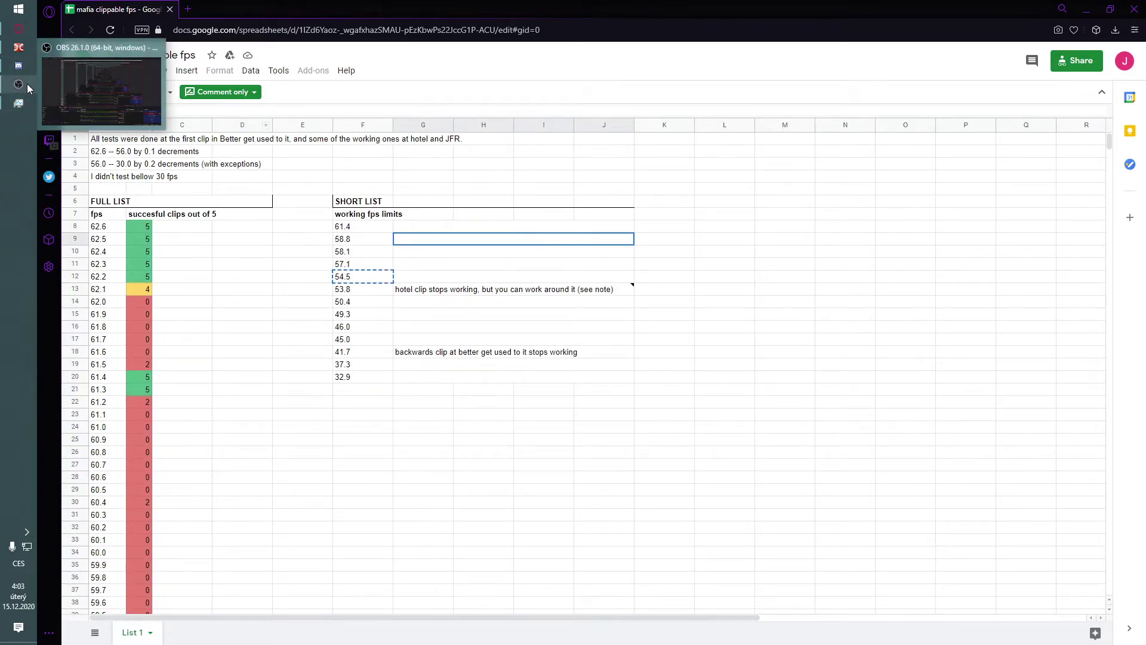
{"action": "left_click", "coordinate": [27, 532]}
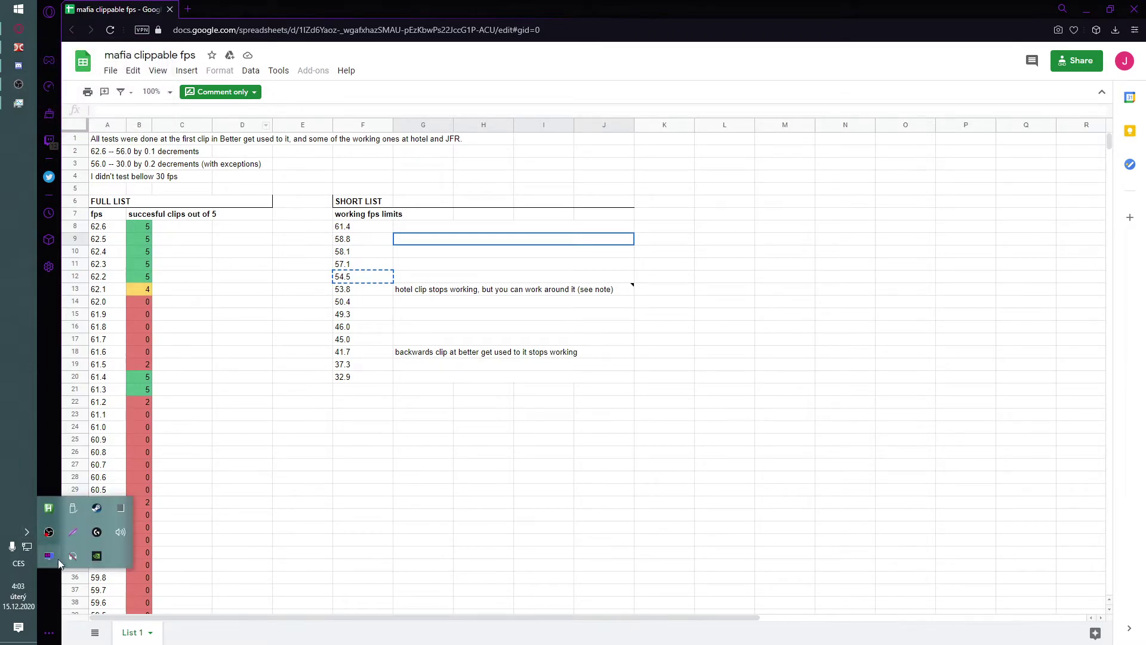
Open RTSS from the tray, then its Setup properties on the Plugins page.
{"action": "left_click", "coordinate": [46, 554]}
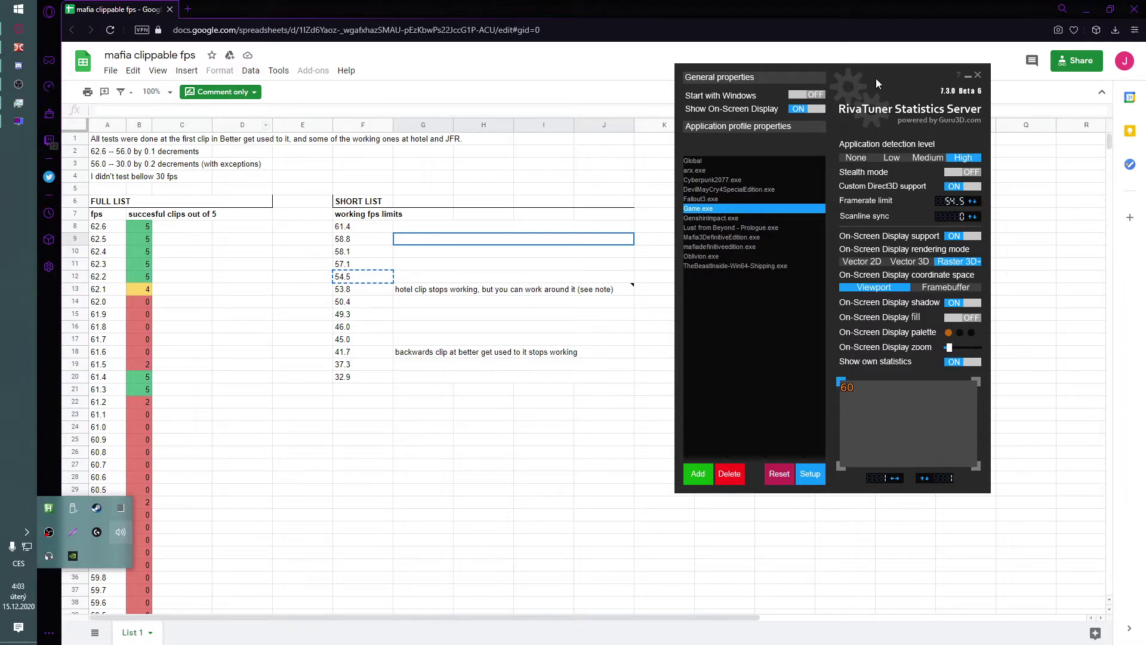
{"action": "left_click_drag", "start_coordinate": [875, 78], "coordinate": [907, 74]}
{"action": "left_click", "coordinate": [841, 470]}
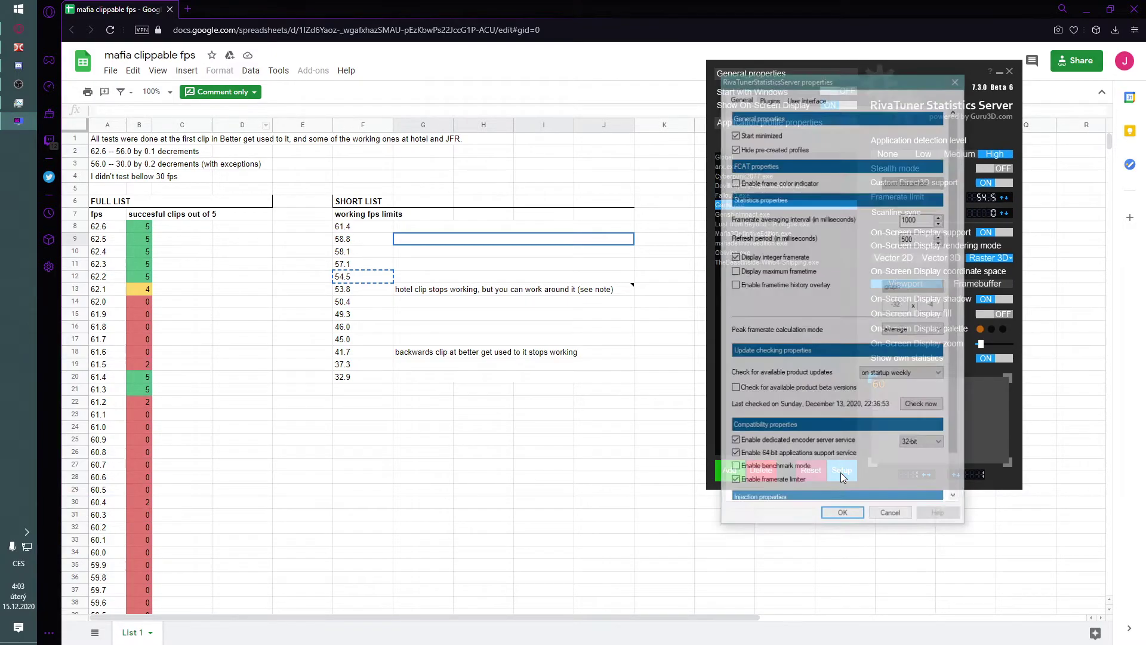
{"action": "left_click_drag", "start_coordinate": [801, 84], "coordinate": [454, 124]}
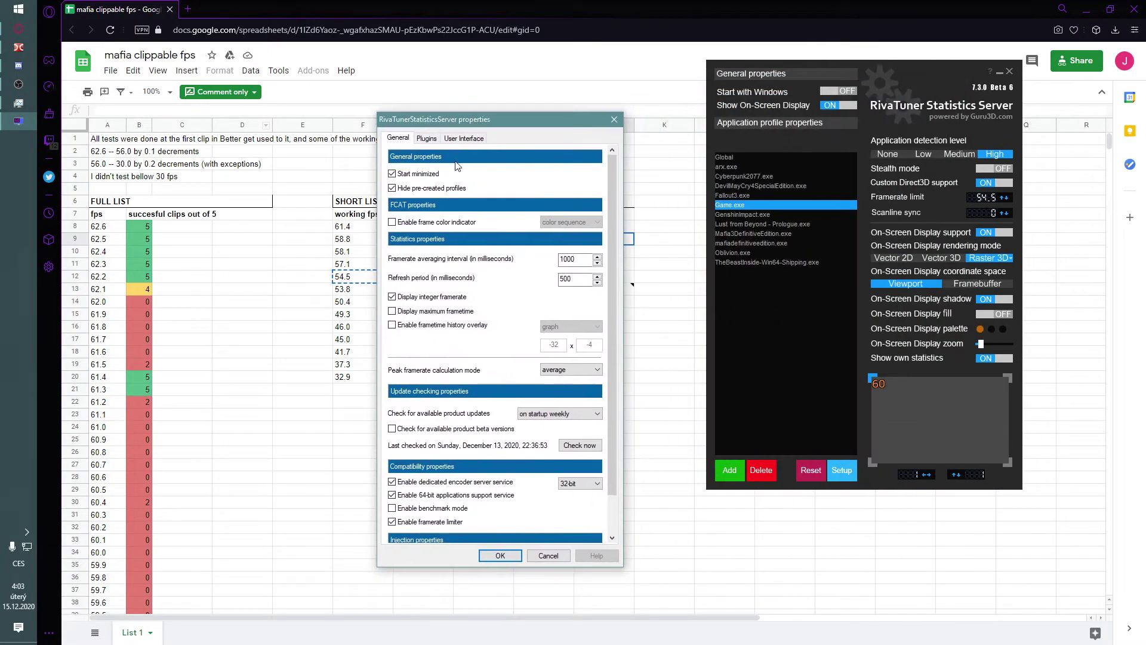
{"action": "left_click", "coordinate": [426, 138]}
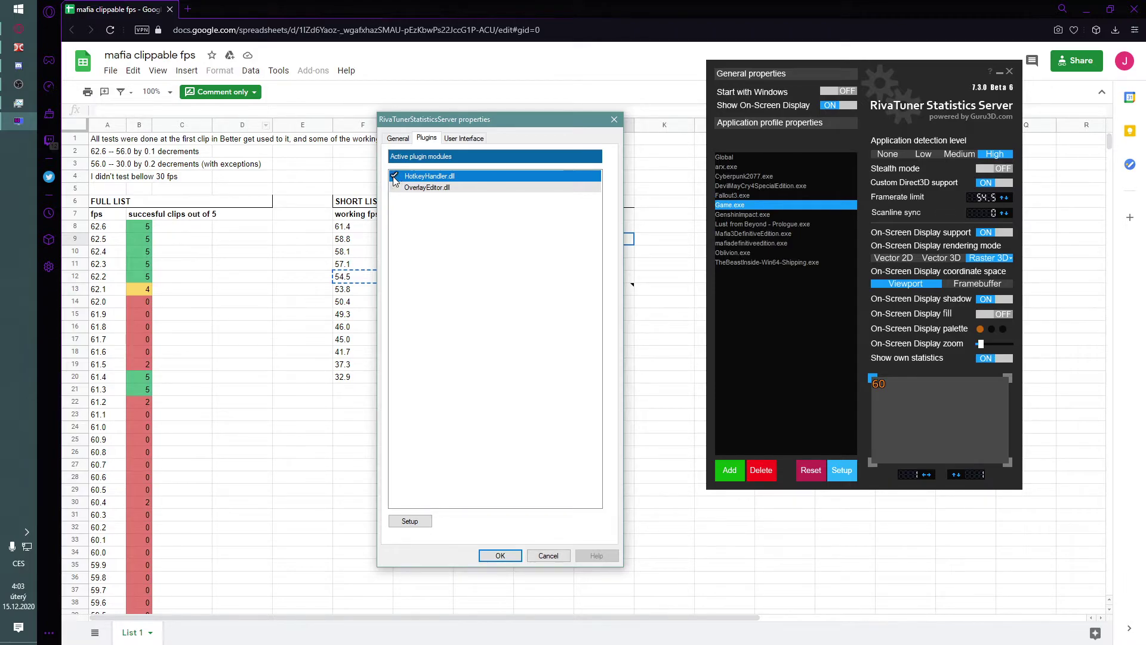
Open the HotkeyHandler.dll settings, check Toggle framerate limiter is on Home, then cancel both dialogs.
{"action": "double_click", "coordinate": [425, 177]}
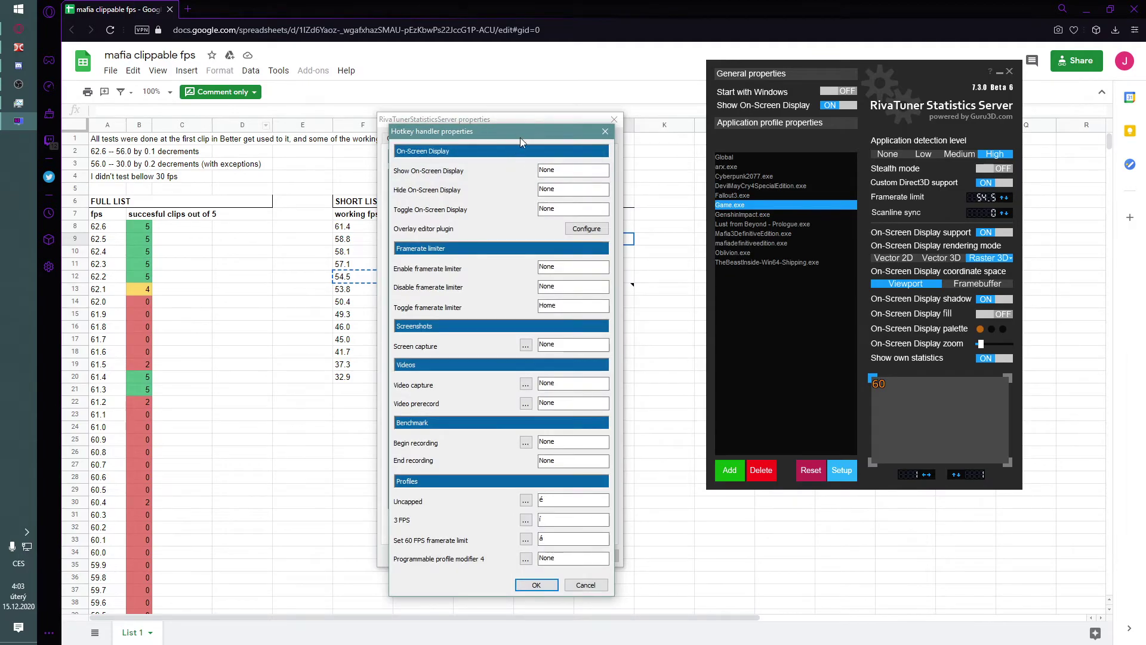
{"action": "left_click_drag", "start_coordinate": [520, 139], "coordinate": [730, 102]}
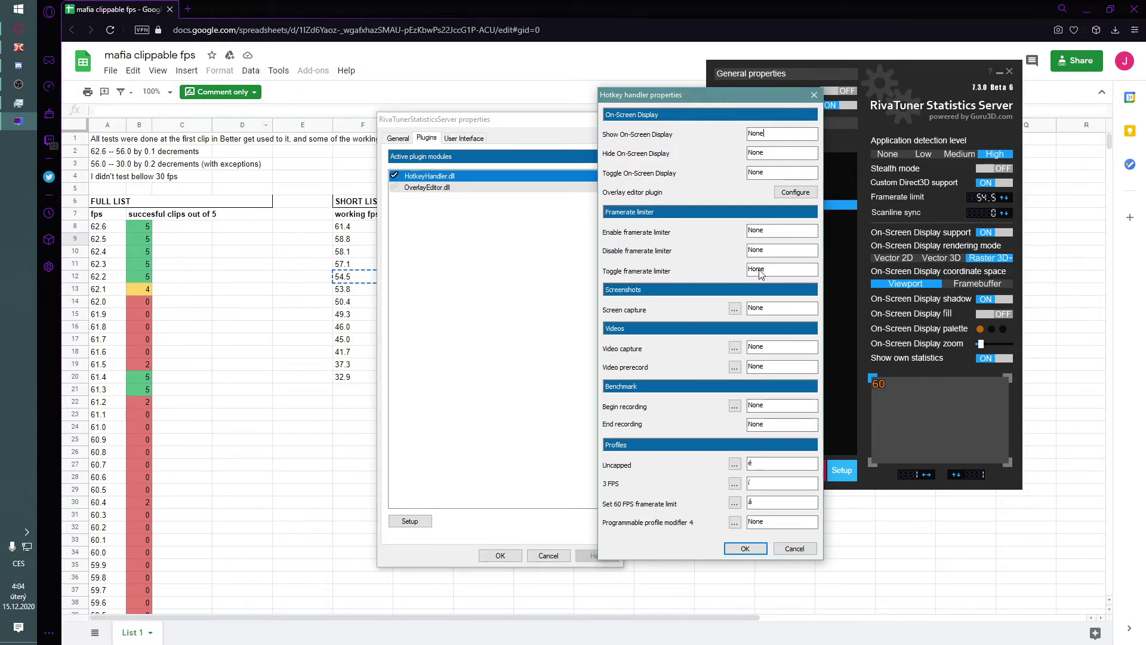
{"action": "left_click", "coordinate": [733, 576]}
{"action": "left_click_drag", "start_coordinate": [736, 564], "coordinate": [729, 528]}
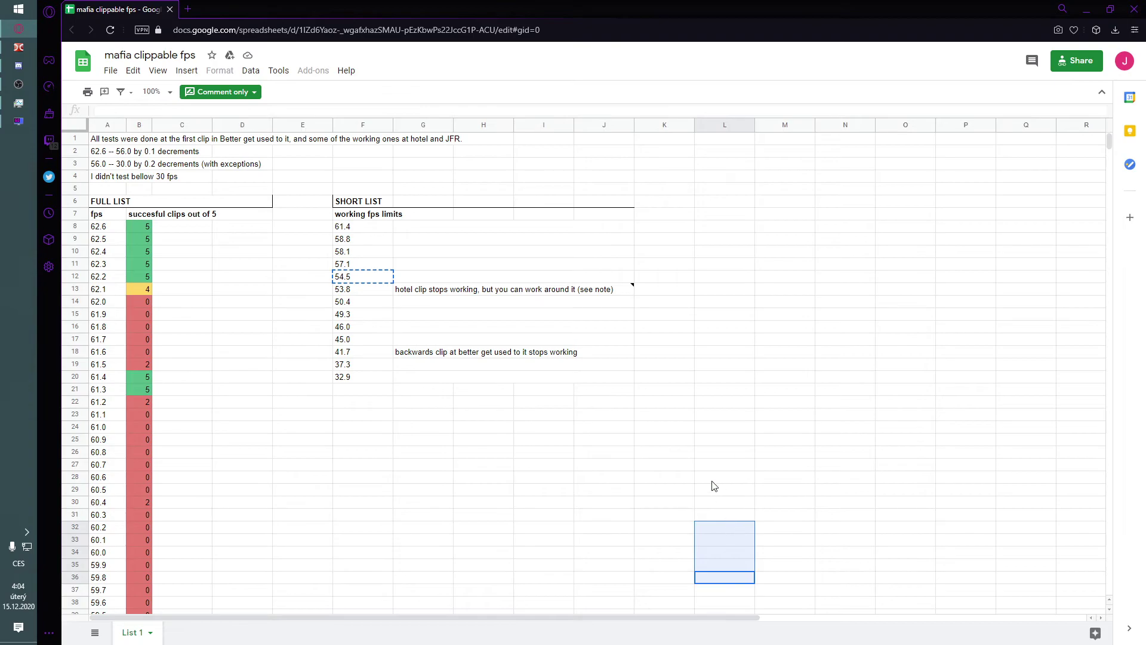
{"action": "left_click", "coordinate": [19, 121]}
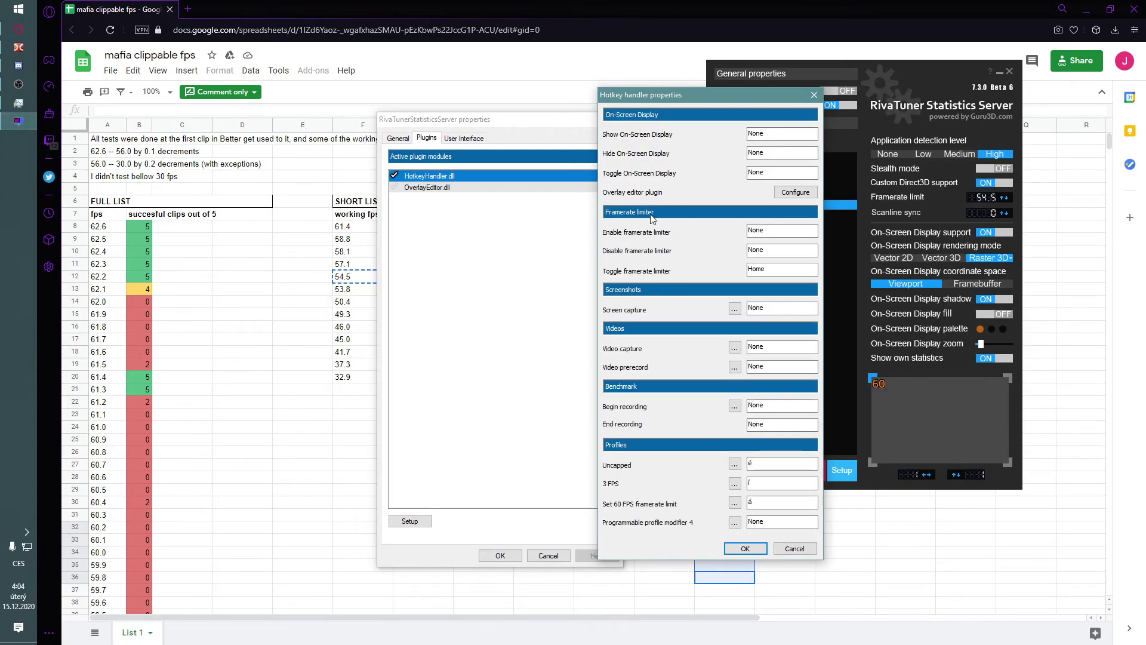
{"action": "left_click", "coordinate": [795, 548]}
Dismiss the RivaTuner properties without saving, then exit RivaTuner Statistics Server.
{"action": "left_click", "coordinate": [548, 554]}
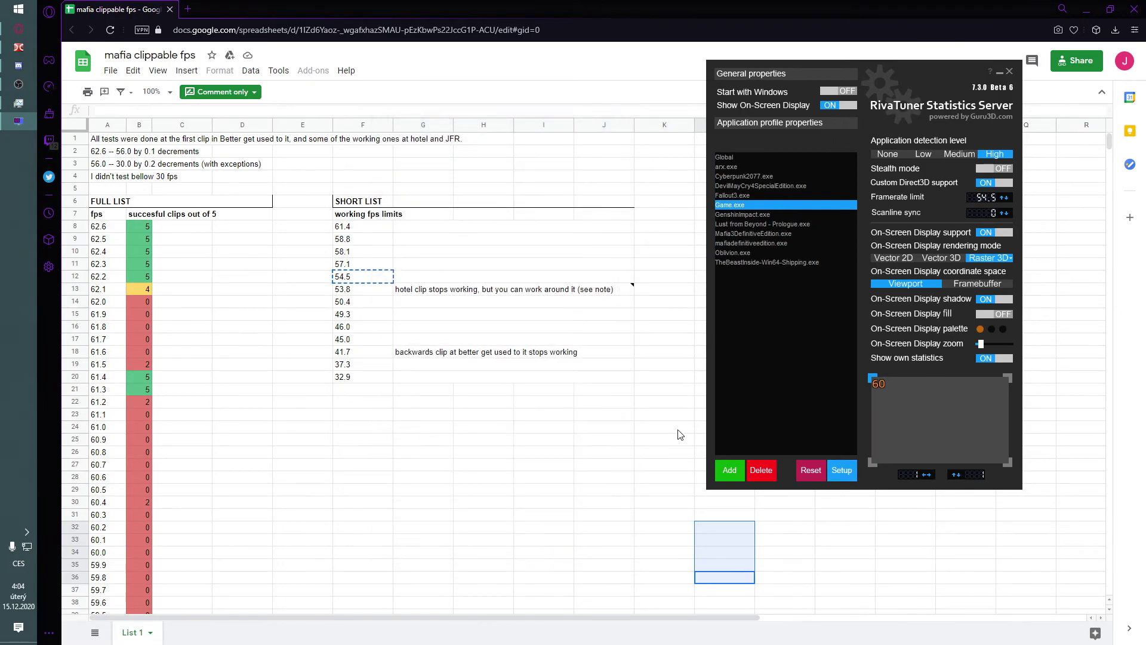
{"action": "left_click_drag", "start_coordinate": [936, 88], "coordinate": [878, 92]}
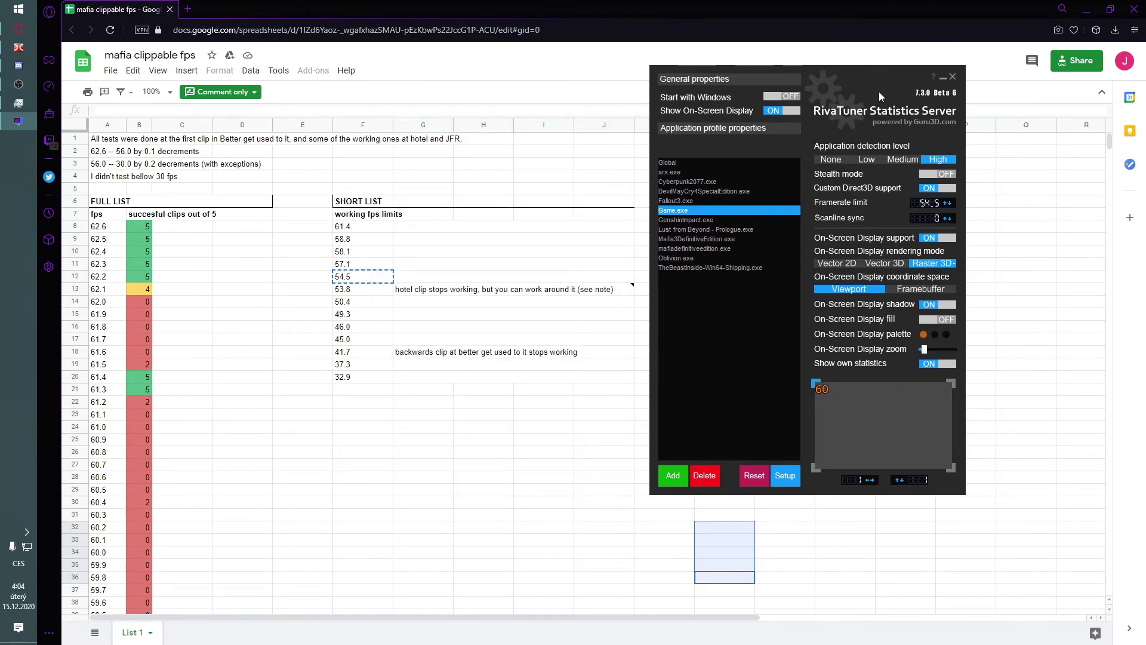
{"action": "left_click", "coordinate": [953, 78]}
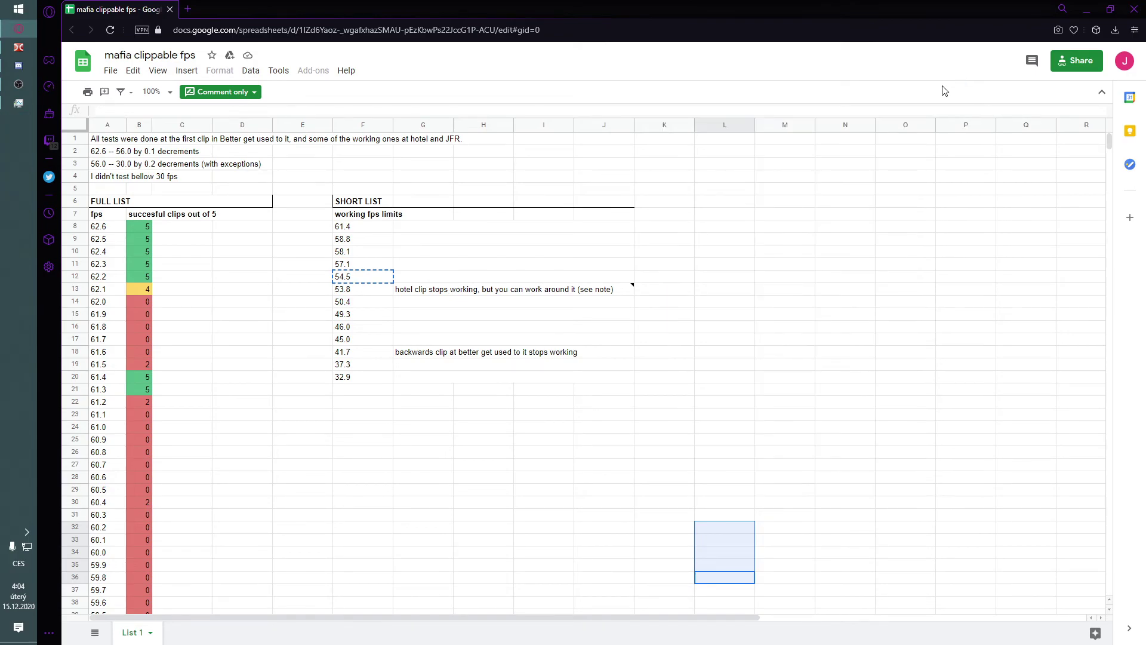
Select cells L13 and K17 in the spreadsheet, then bring OBS to the front.
{"action": "left_click", "coordinate": [729, 291]}
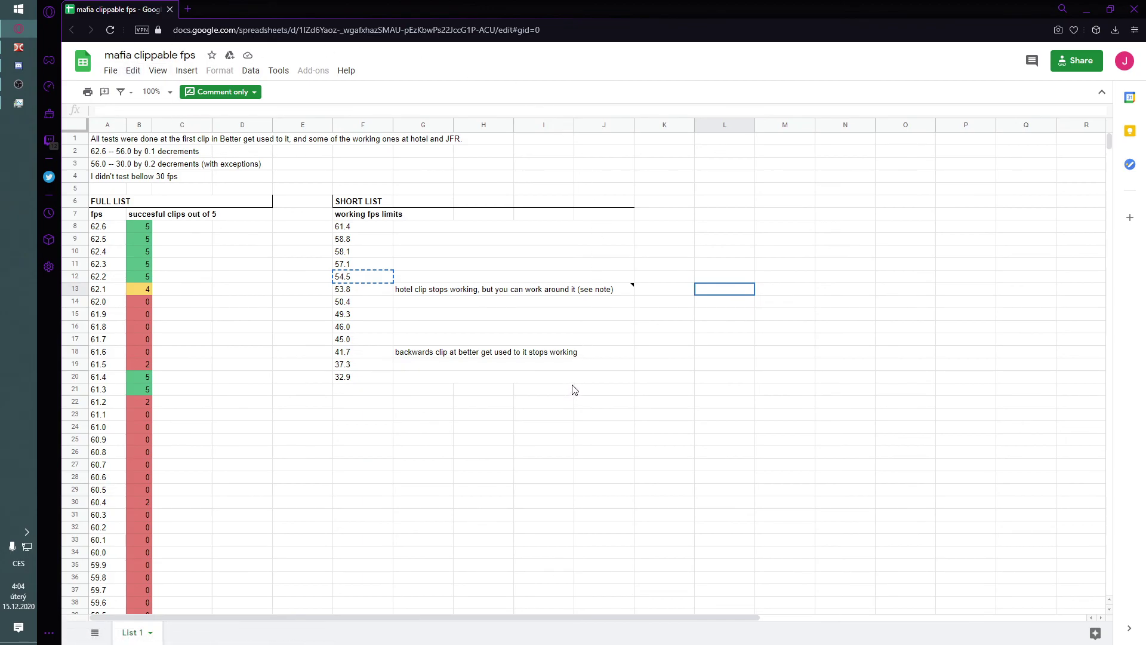
{"action": "left_click", "coordinate": [680, 343]}
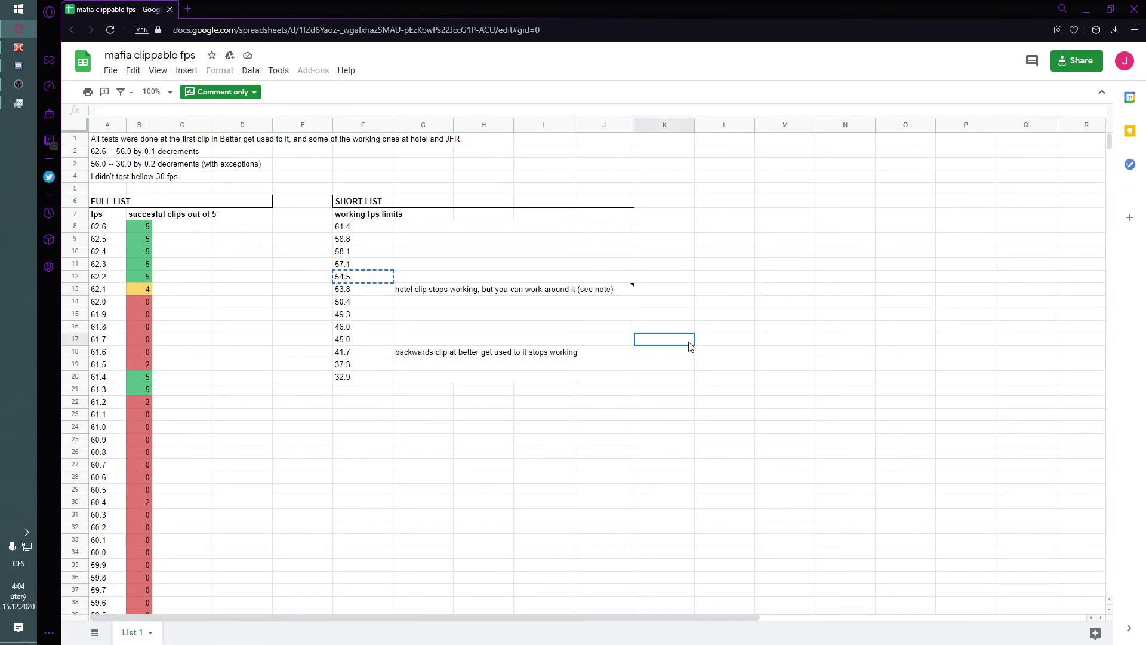
{"action": "left_click", "coordinate": [20, 86]}
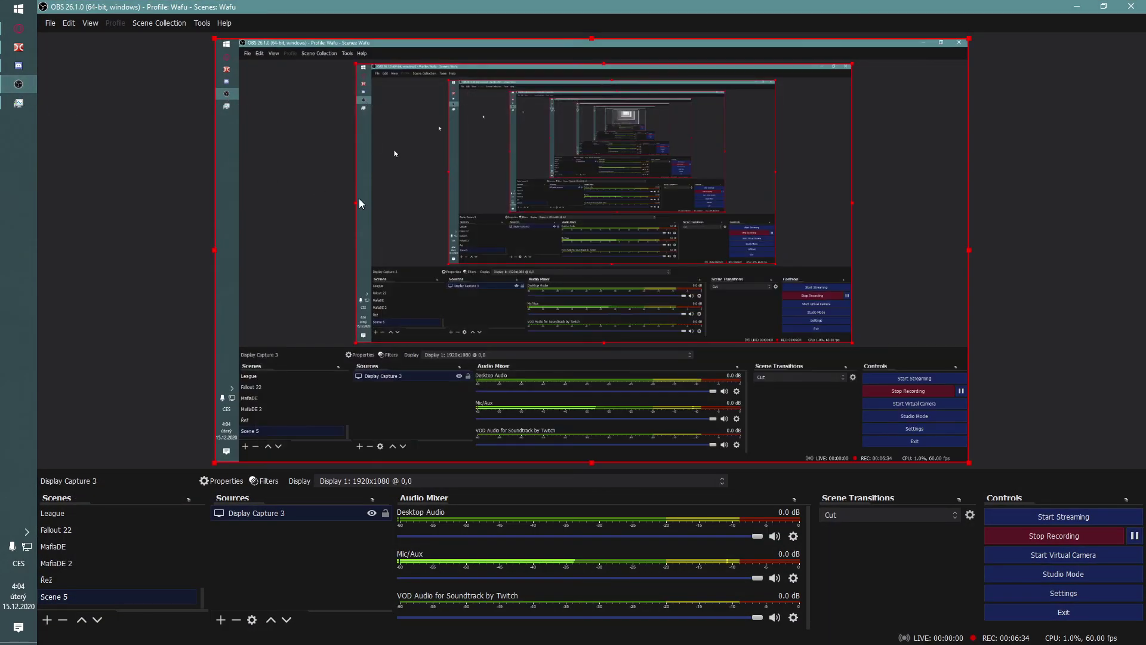